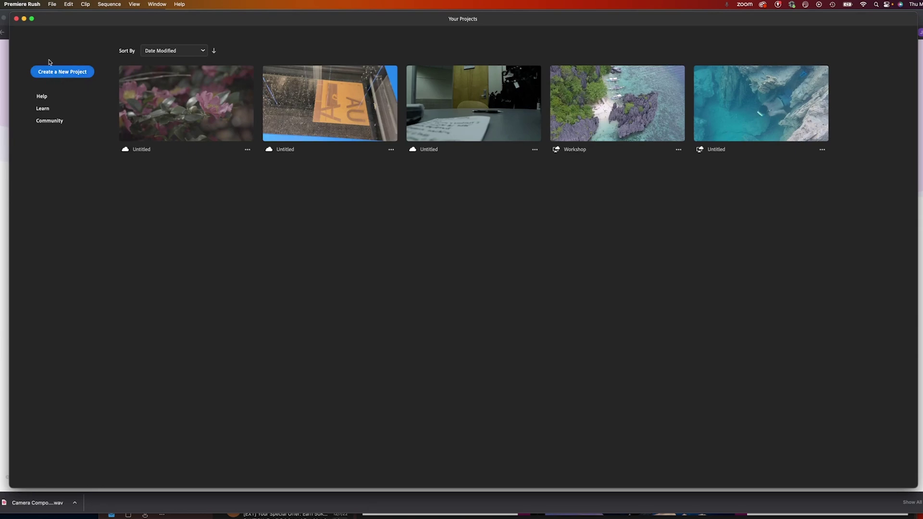
Step: Start a new project and browse into Grad School > Practicum Vids to list its MP4 clips
left_click(63, 74)
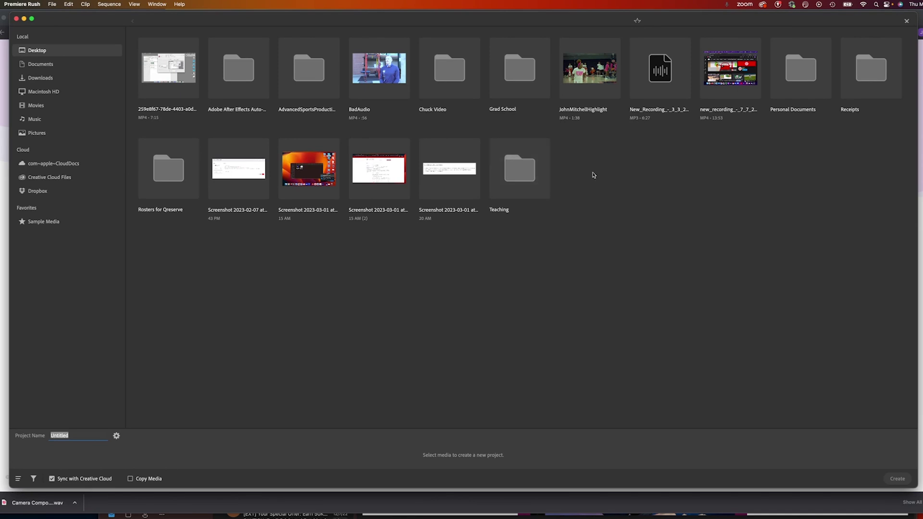
double_click(525, 76)
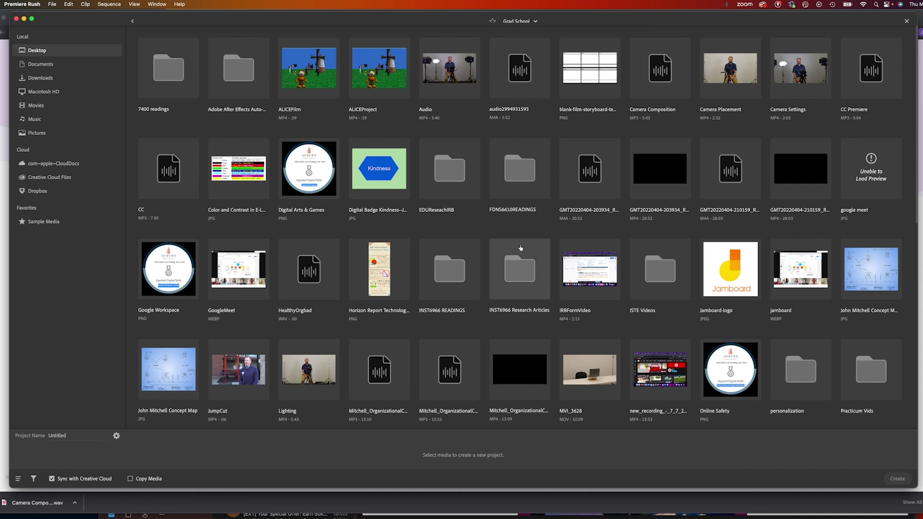
double_click(879, 367)
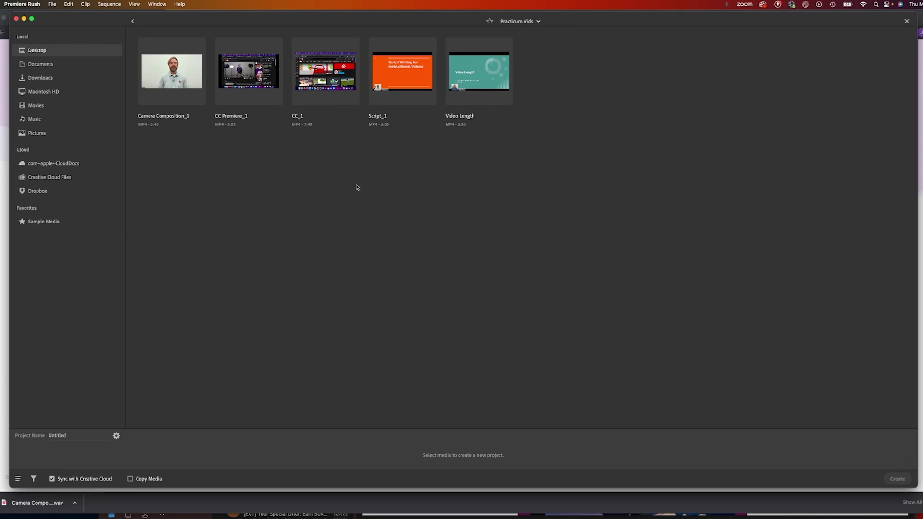
Step: Pick Script_1, Video Length and CC Premiere_1 in order, name the project 'Instructional Video' and create it
left_click(405, 82)
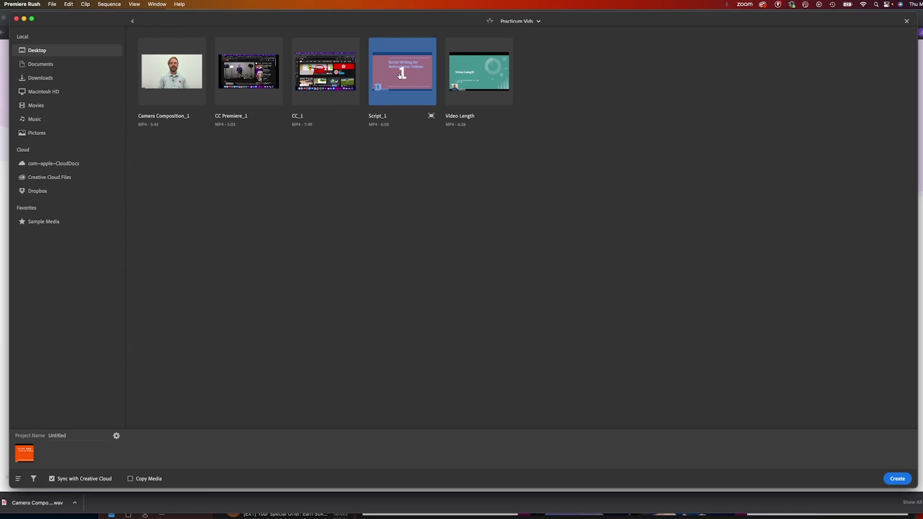
left_click(479, 77)
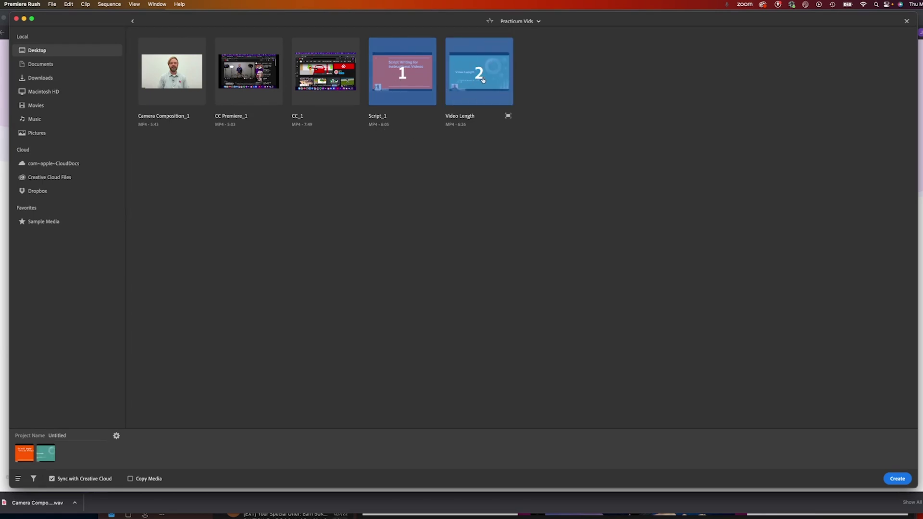
left_click(252, 68)
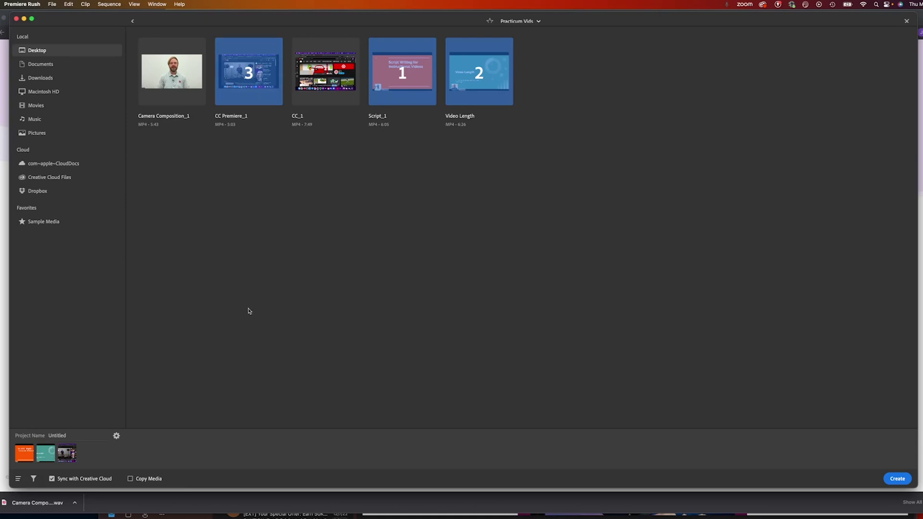
left_click(71, 436)
type("Instruction")
type("al B")
type("Video")
left_click(897, 480)
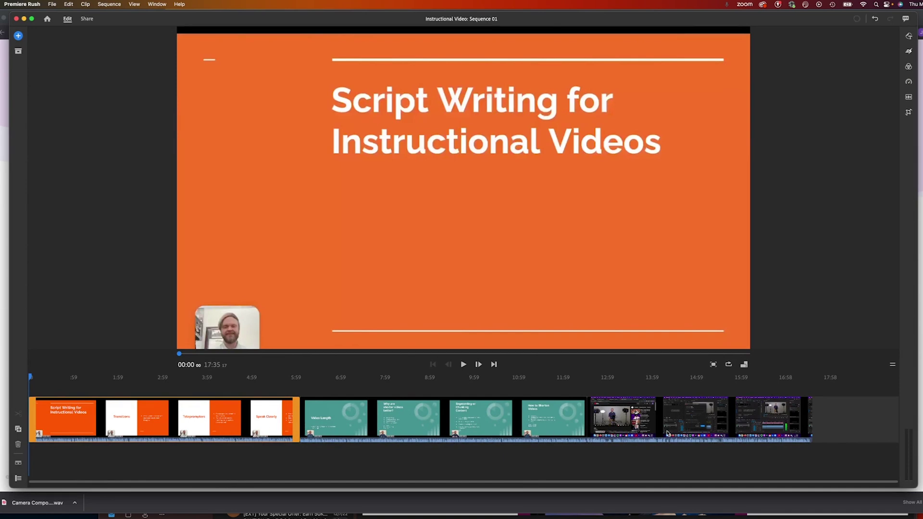
Step: Trim Script_1's end back to 04:45, dropping its Speak Clearly section
left_click_drag(31, 377, 243, 395)
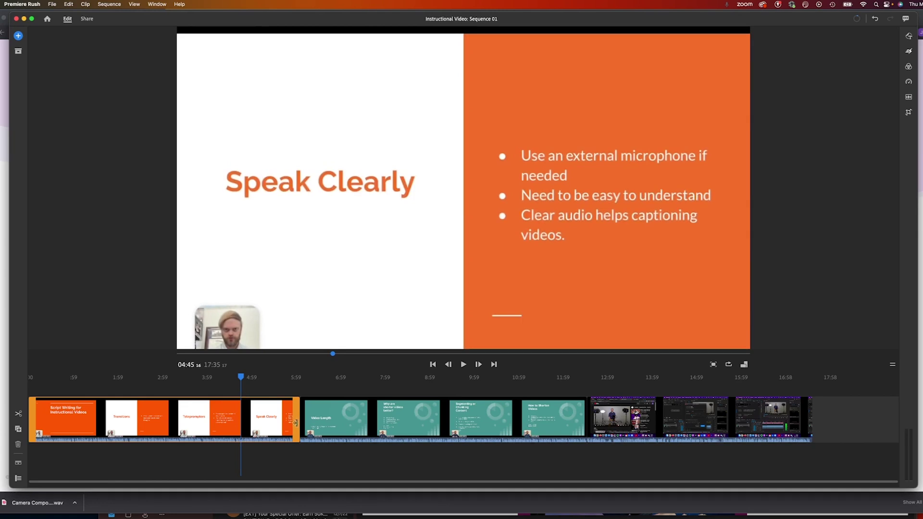
left_click_drag(295, 423, 239, 423)
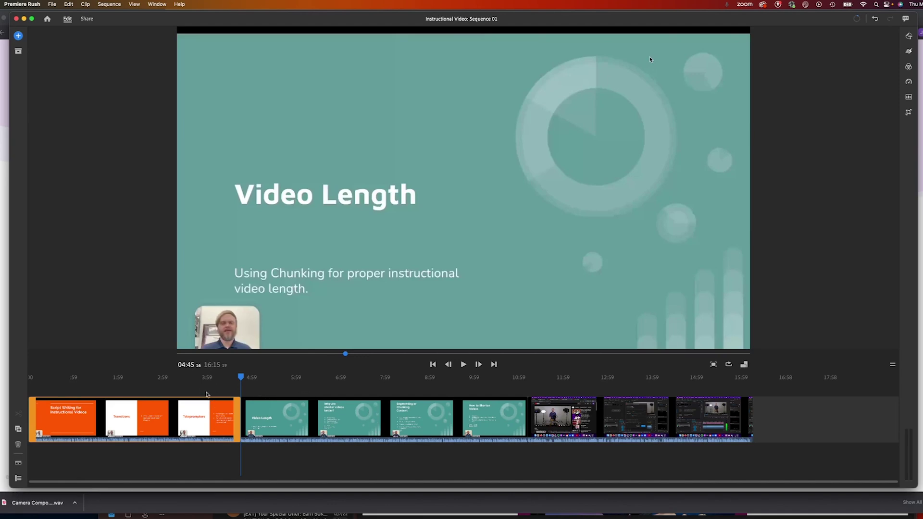
key("super+z")
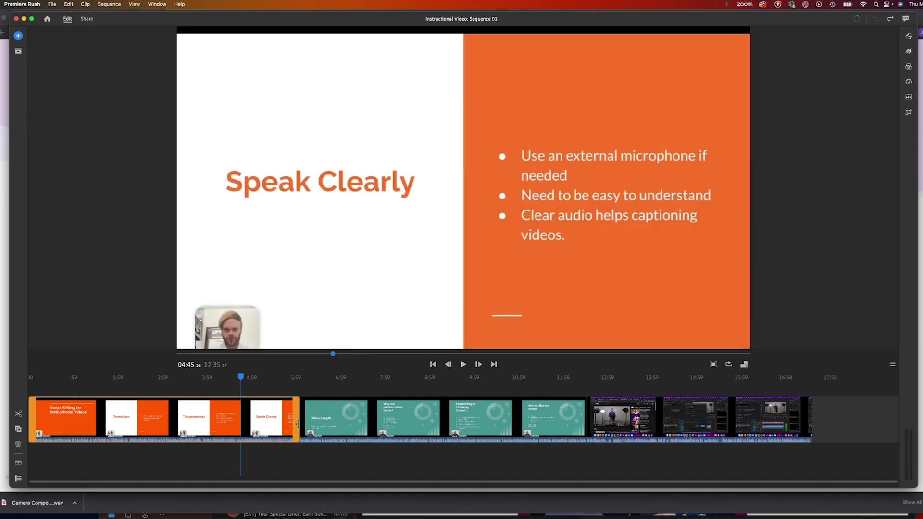
left_click_drag(289, 422, 240, 423)
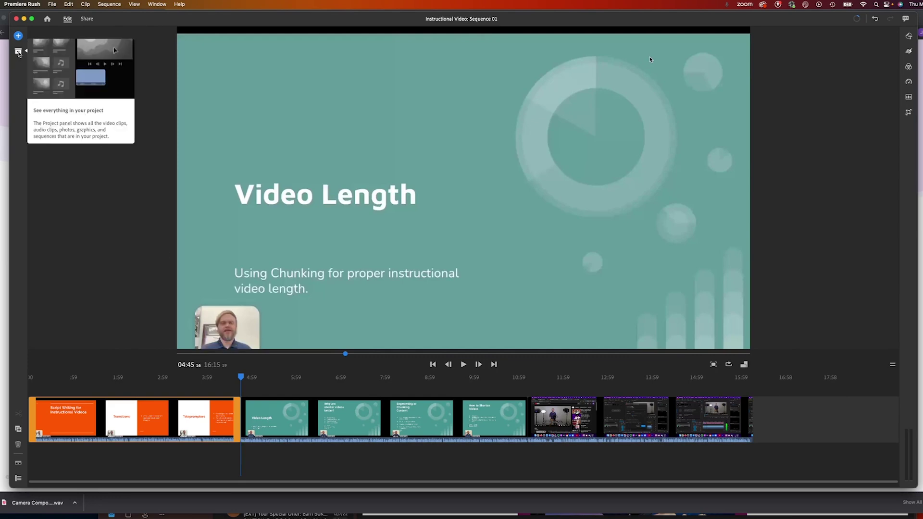
Step: Show all project media assets and select the Video Length clip
left_click(18, 53)
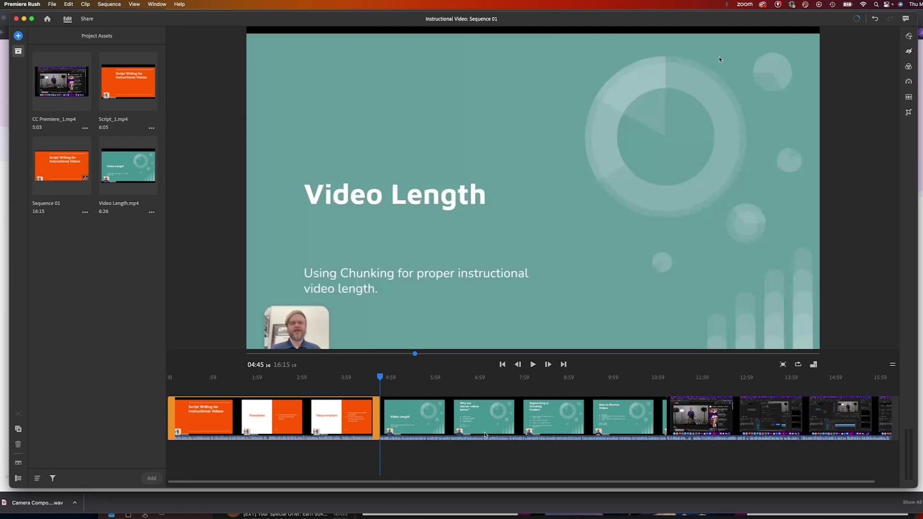
left_click(496, 423)
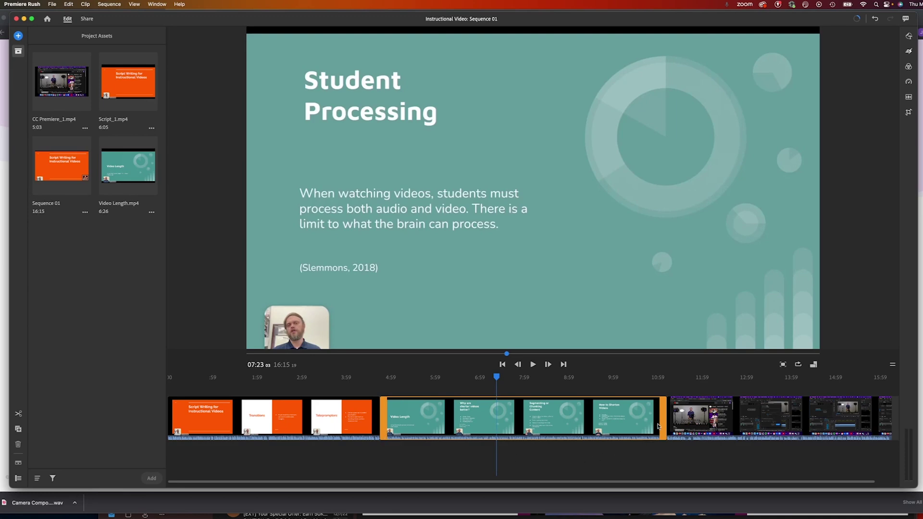
Step: After trying trims on its ends, delete the Video Length clip from the timeline
left_click_drag(660, 423, 644, 423)
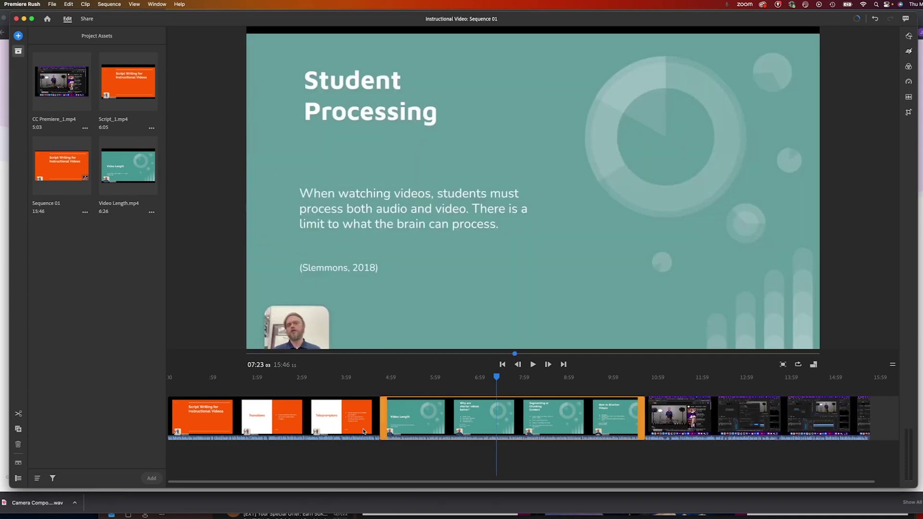
mouse_move(384, 422)
left_mouse_down()
mouse_move(417, 423)
mouse_move(385, 423)
left_mouse_up()
left_click_drag(638, 421, 616, 422)
left_click(517, 423)
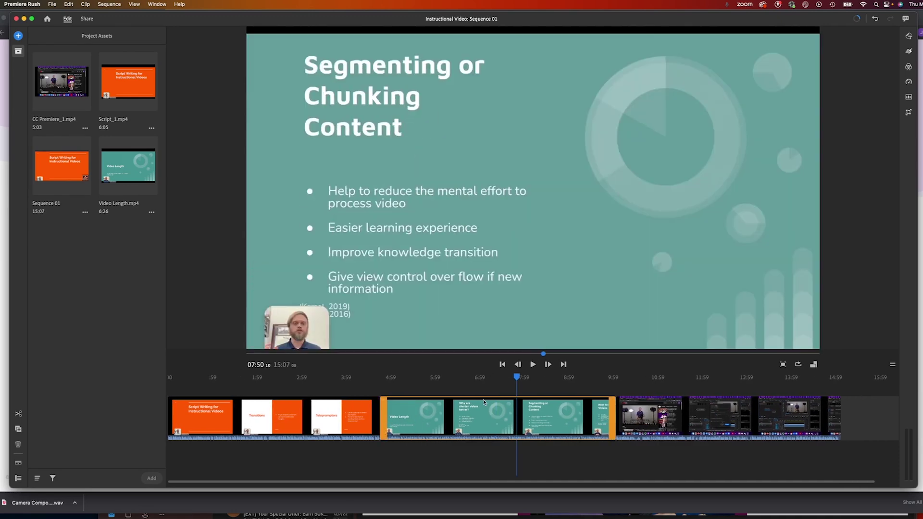
key("Delete")
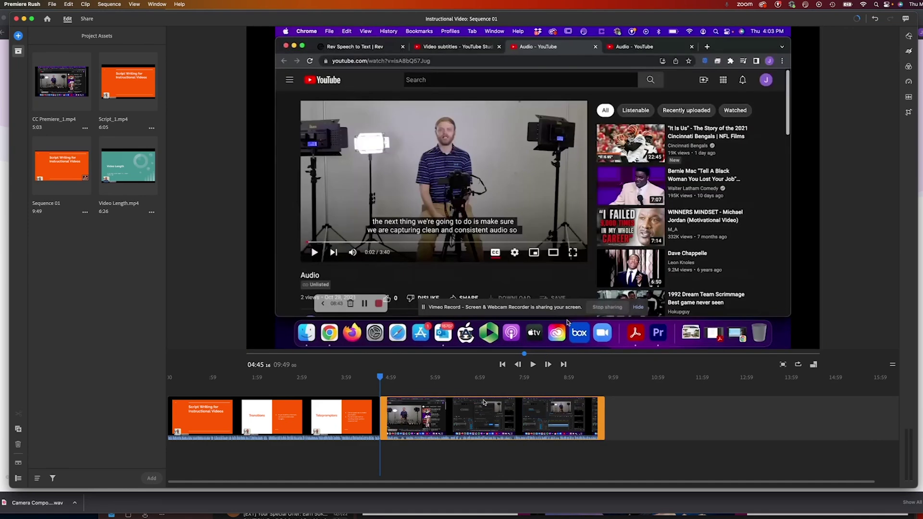
key("super+z")
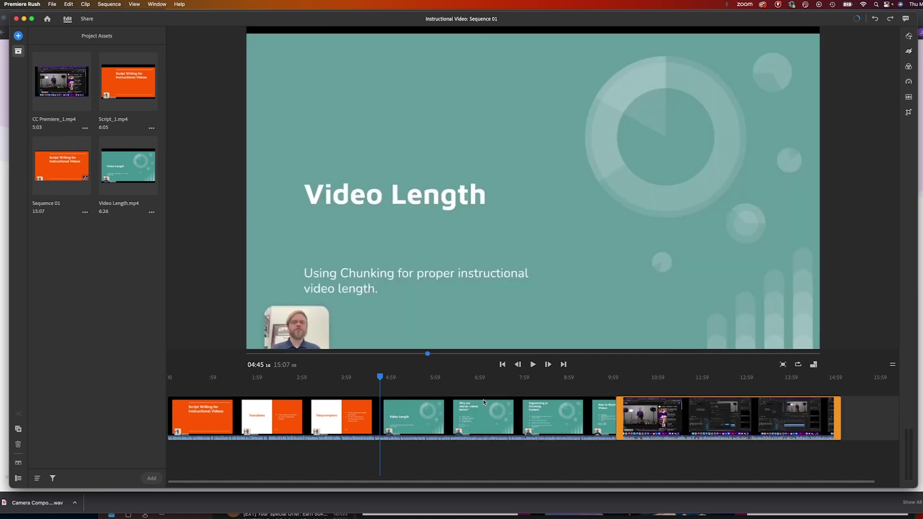
left_click(461, 414)
key("Delete")
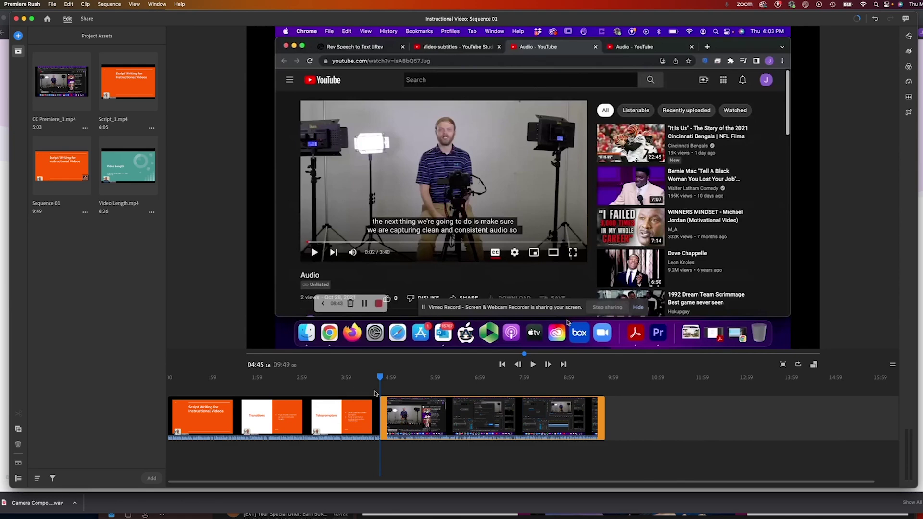
Step: Preview the cut between Script_1 and CC Premiere_1, playing from the Teleprompters slide
left_click_drag(380, 379, 454, 385)
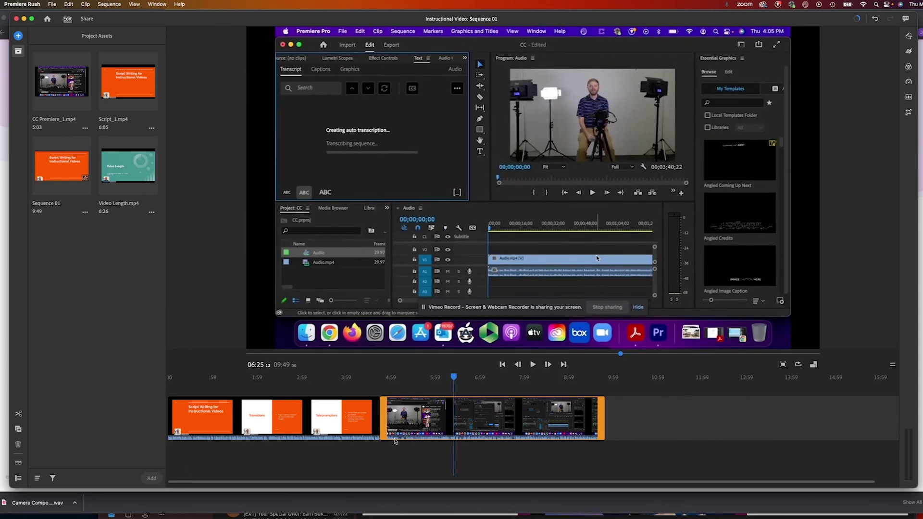
left_click_drag(453, 380, 321, 380)
left_click(321, 418)
key("space")
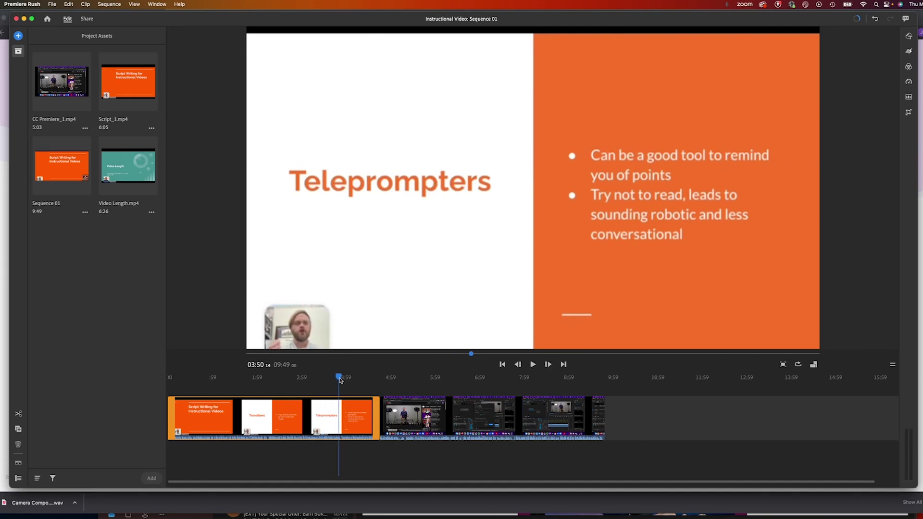
left_click(407, 378)
Step: Split the CC Premiere_1 screen recording into two pieces at 05:40
left_click(409, 385)
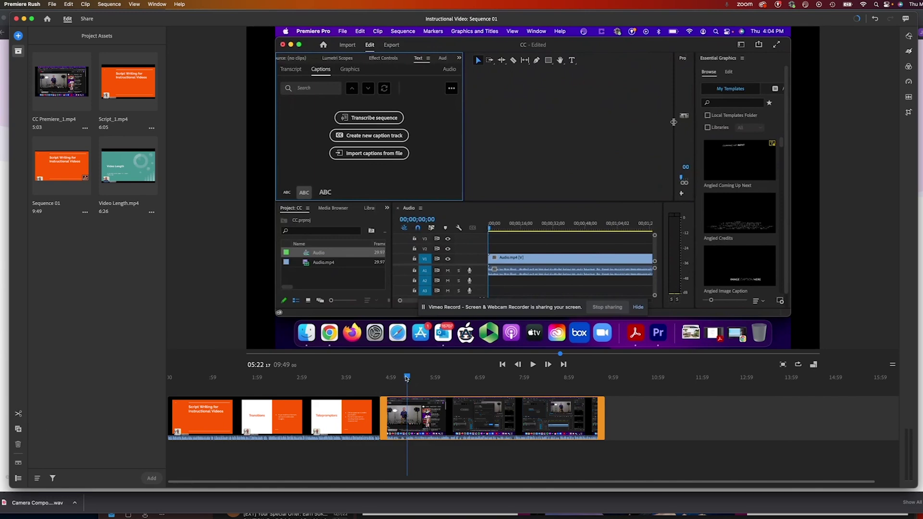
mouse_move(408, 377)
left_mouse_down()
mouse_move(329, 378)
mouse_move(423, 374)
left_mouse_up()
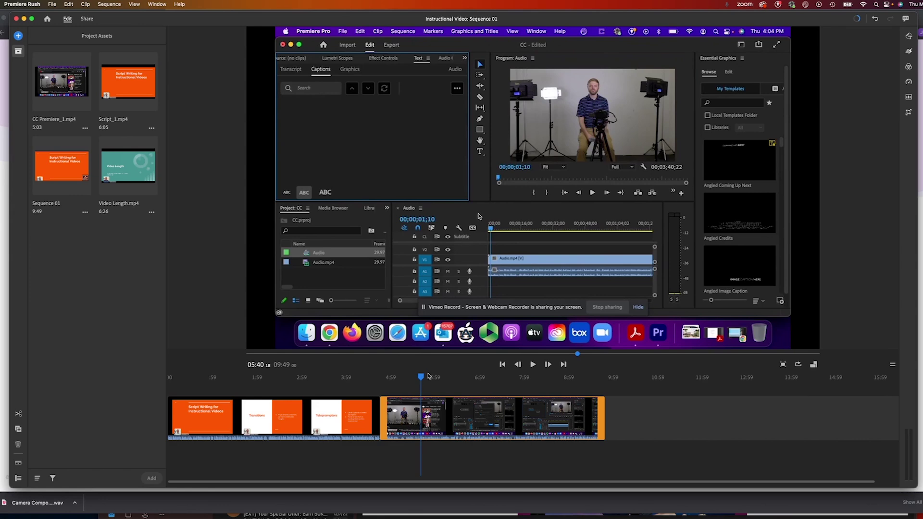
left_click(17, 414)
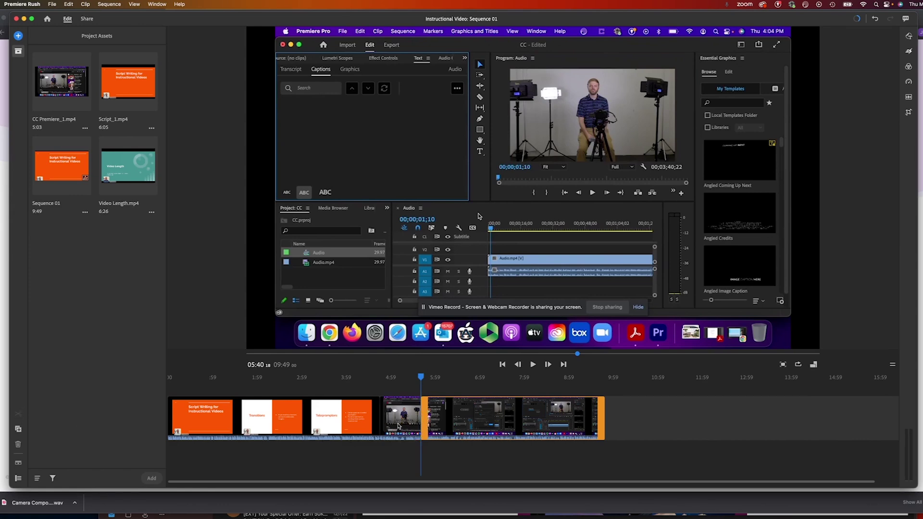
Step: Delete the left piece of the split, then undo so both pieces remain
left_click(398, 425)
left_click(457, 423)
left_click(405, 424)
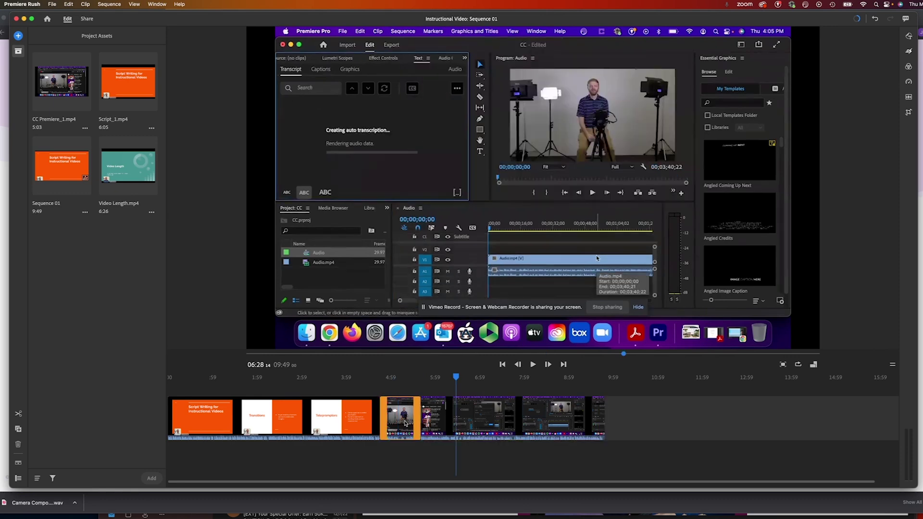
left_click(458, 424)
left_click(406, 426)
left_click(452, 426)
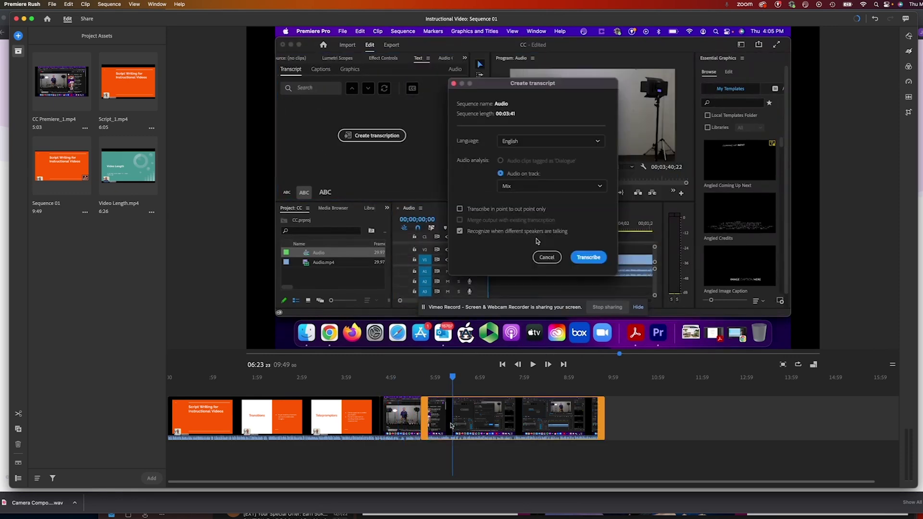
left_click(406, 426)
key("Delete")
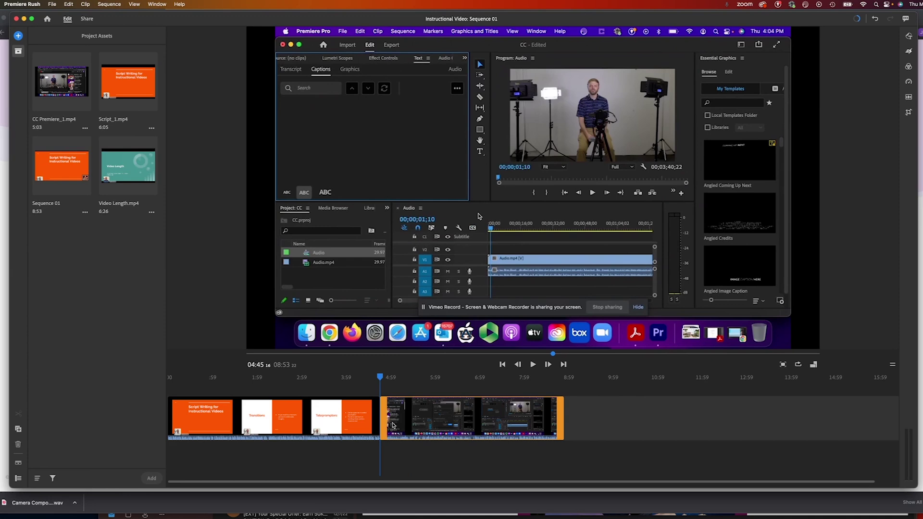
key("super+z")
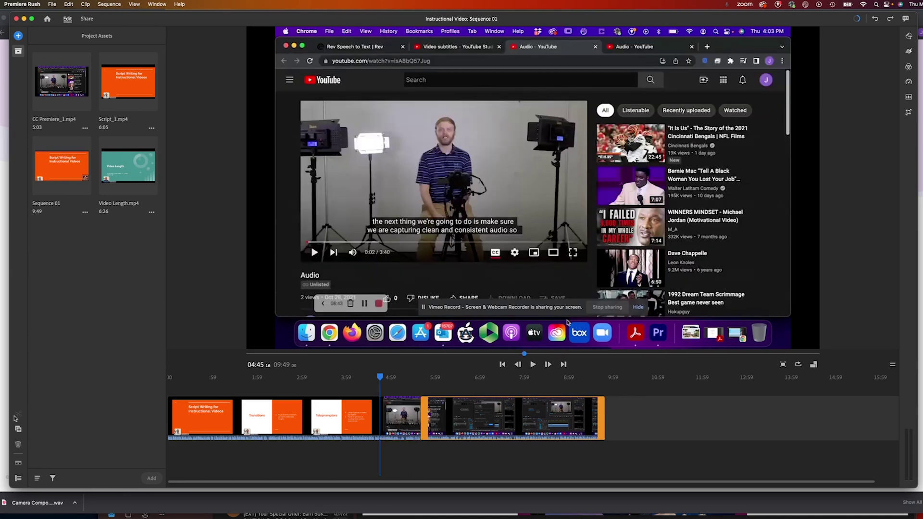
left_click(240, 385)
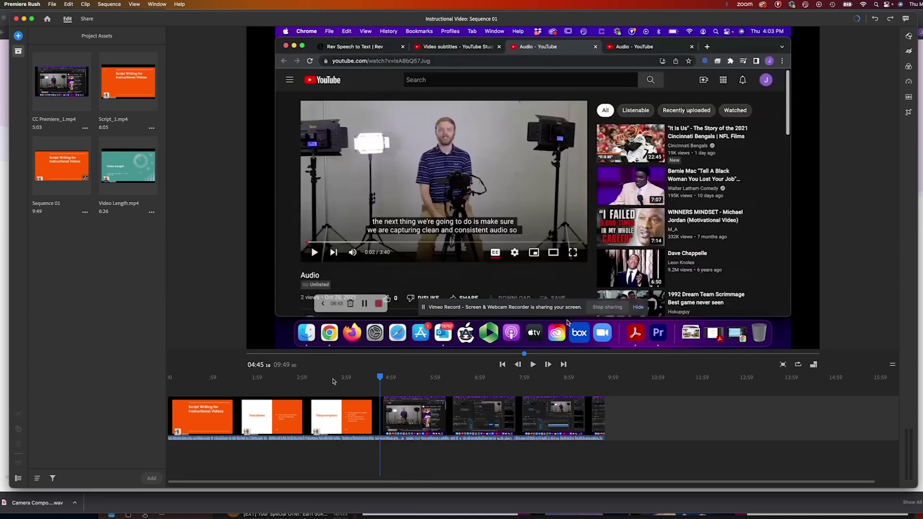
left_click_drag(333, 381, 288, 378)
Step: Split the slide clip at 02:31 and 03:50, isolating the Teleprompters piece
left_click(281, 418)
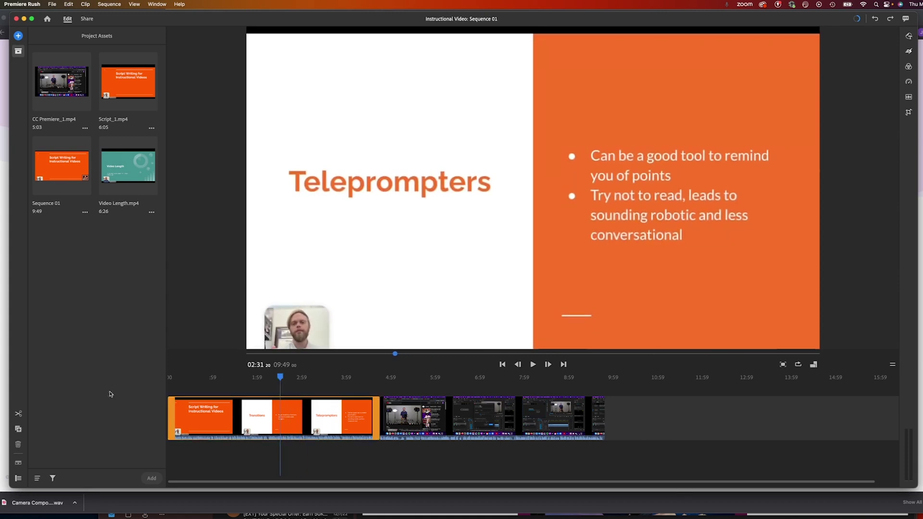
left_click(19, 414)
left_click(339, 377)
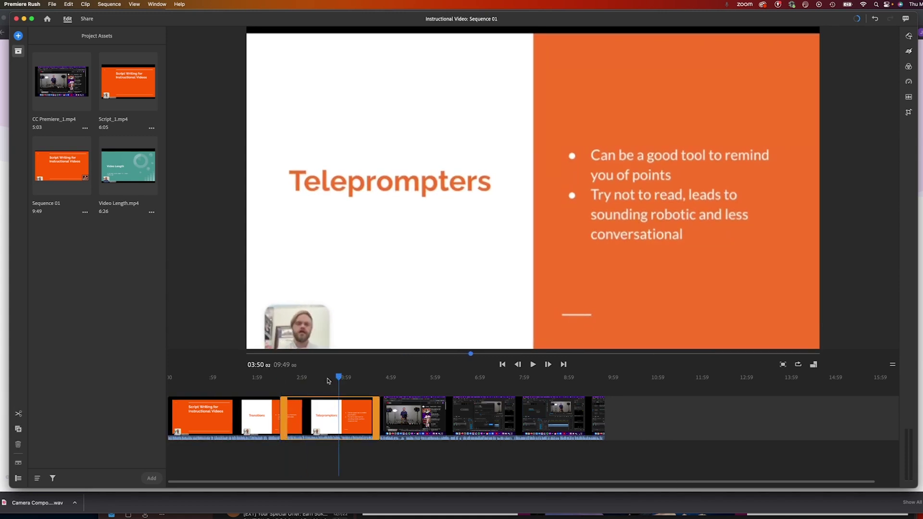
left_click(17, 416)
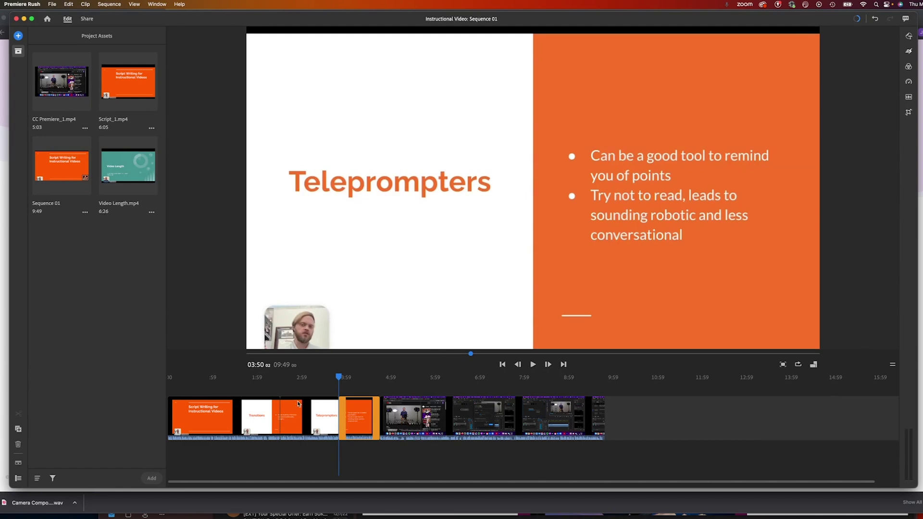
left_click(317, 422)
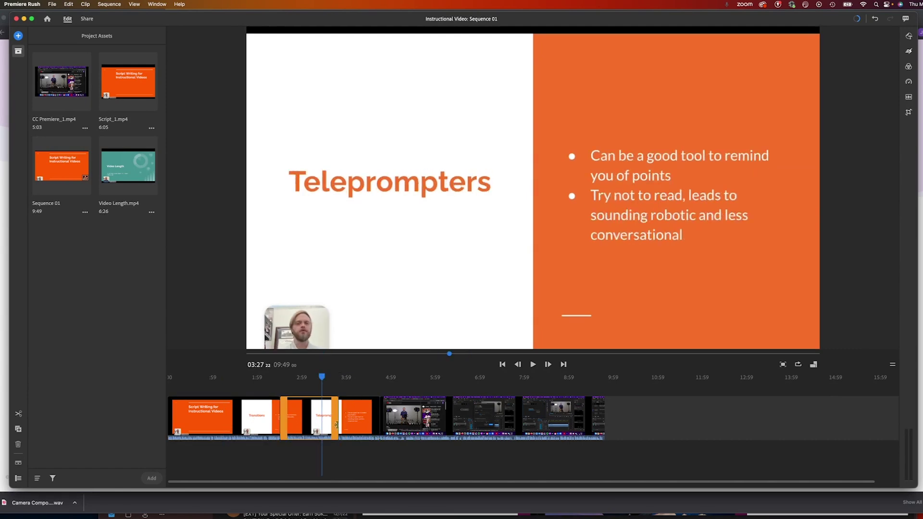
left_click(358, 427)
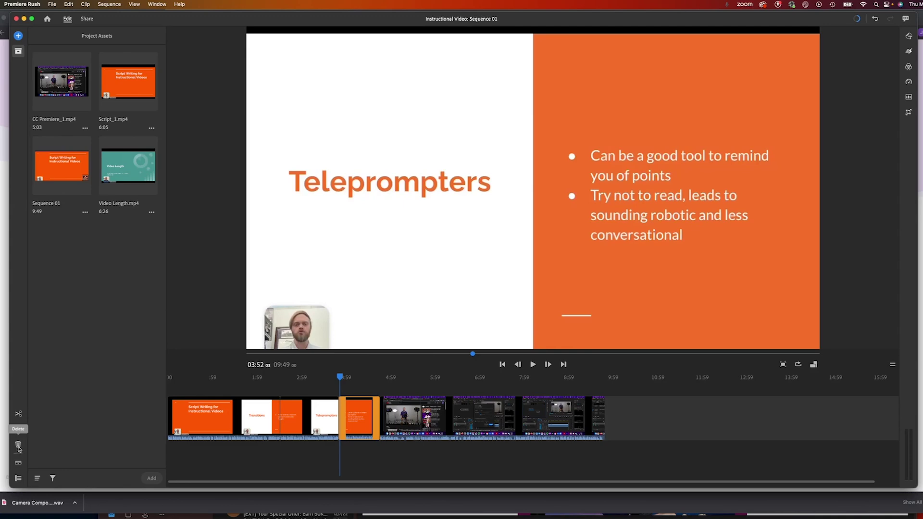
Step: Show the track settings beside the timeline
left_click(18, 479)
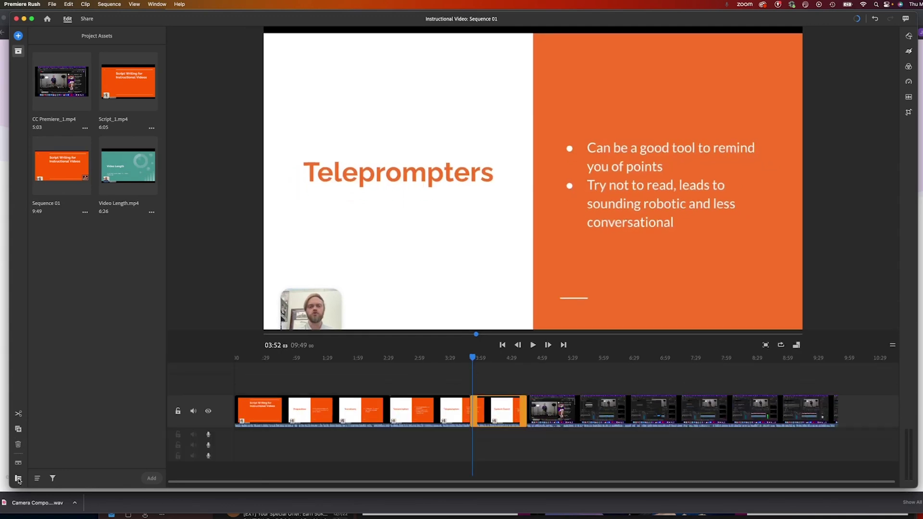
left_click(18, 479)
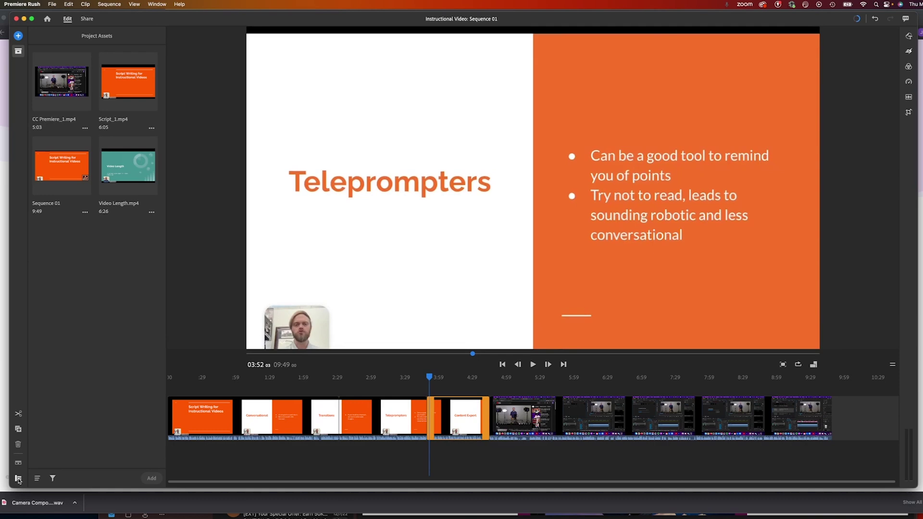
left_click(18, 479)
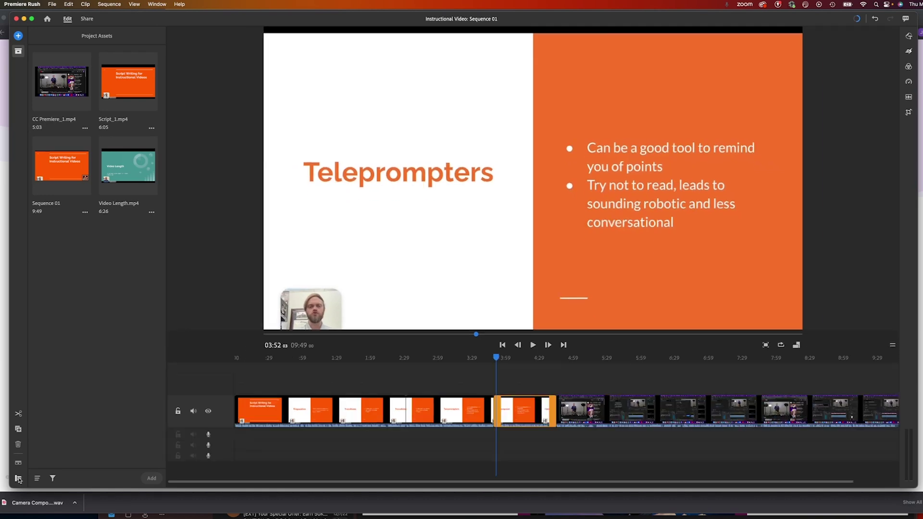
Step: Try horizontal position, rotation and opacity changes on the Teleprompters clip in Crop & Rotate
left_click(908, 113)
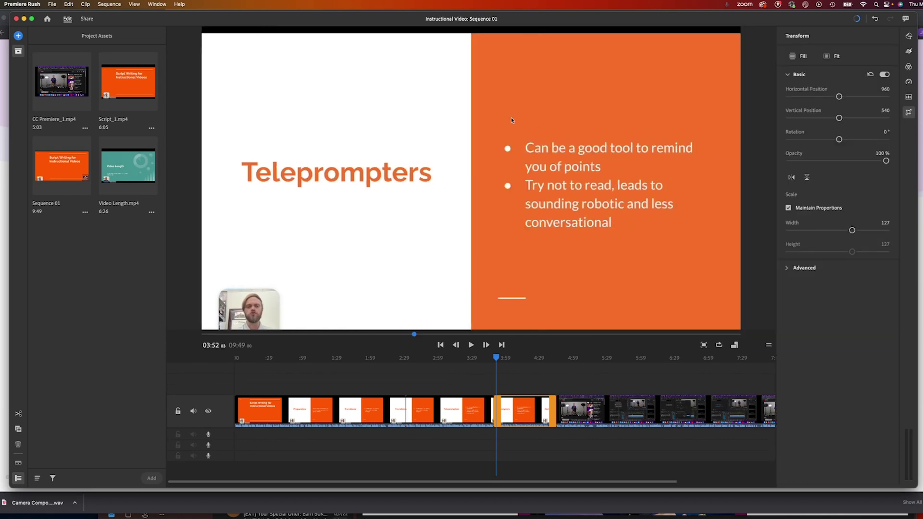
left_click_drag(838, 97, 848, 98)
key("super+z")
mouse_move(838, 139)
left_mouse_down()
mouse_move(885, 139)
mouse_move(823, 140)
mouse_move(841, 139)
left_mouse_up()
mouse_move(886, 161)
left_mouse_down()
mouse_move(810, 168)
mouse_move(895, 167)
left_mouse_up()
Step: Raise the Teleprompters clip volume from 50 to 68 in its Audio settings
left_click(911, 97)
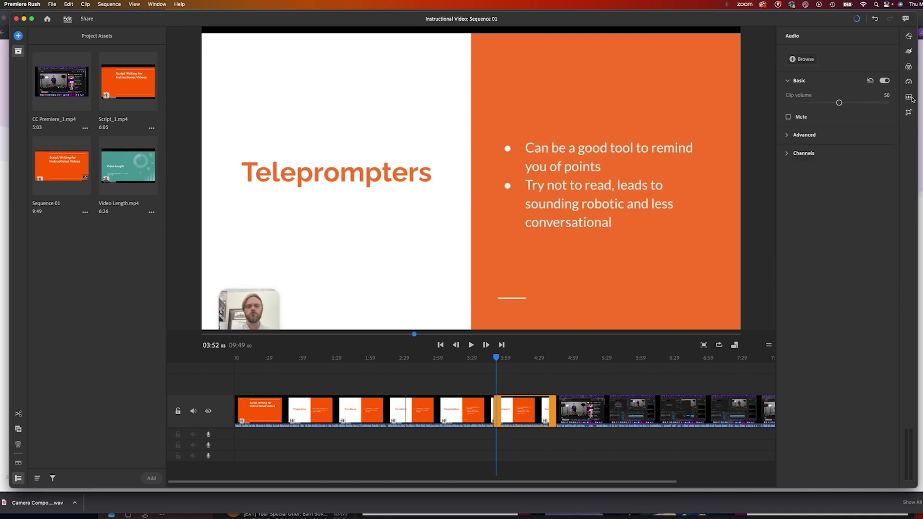
mouse_move(841, 105)
left_mouse_down()
mouse_move(861, 105)
mouse_move(848, 105)
left_mouse_up()
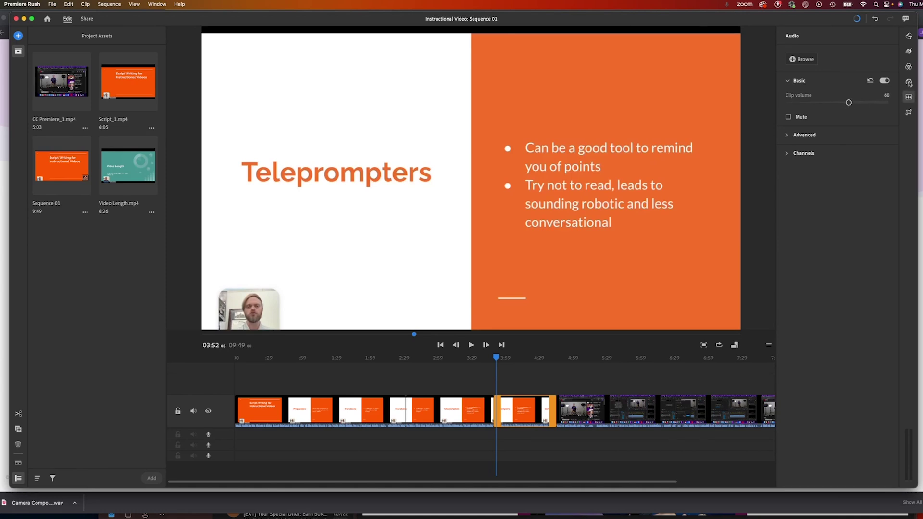
left_click(909, 54)
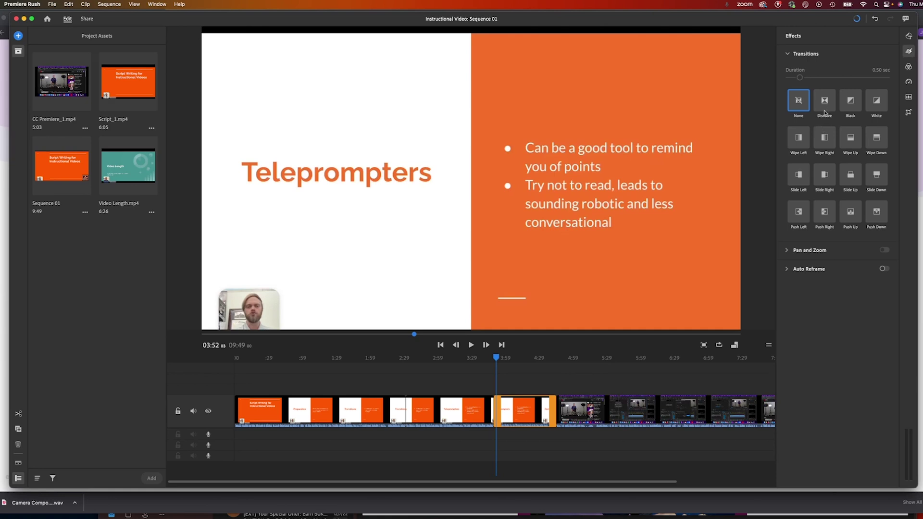
Step: Place a Dissolve transition on the clip boundary near 04:45 and play from the start
left_click_drag(824, 107, 564, 421)
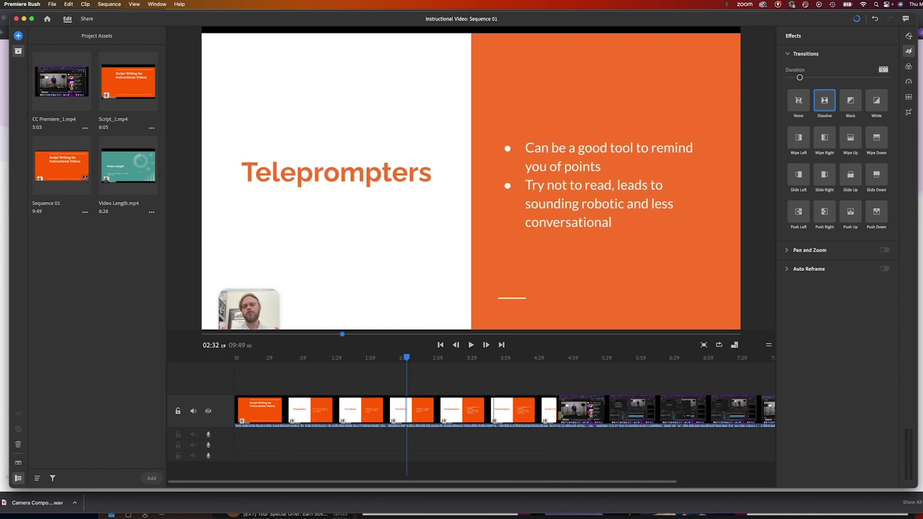
left_click(552, 358)
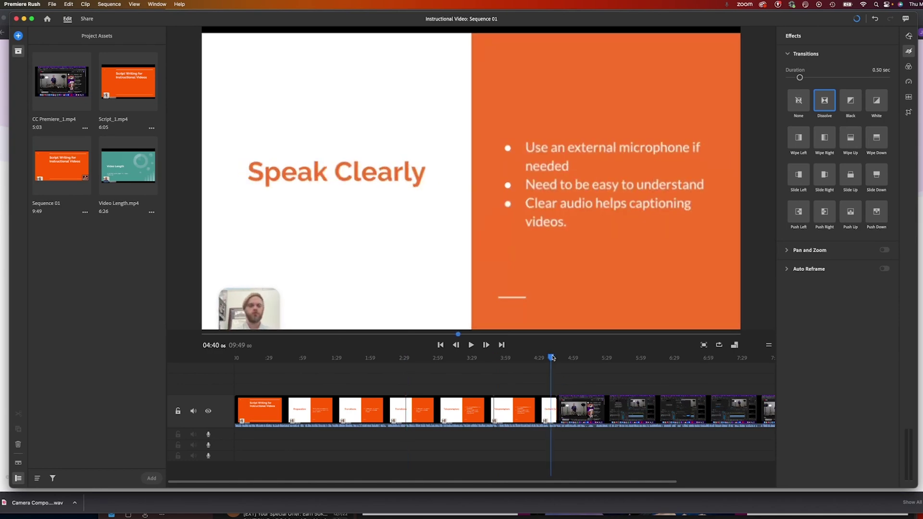
left_click_drag(551, 358, 559, 359)
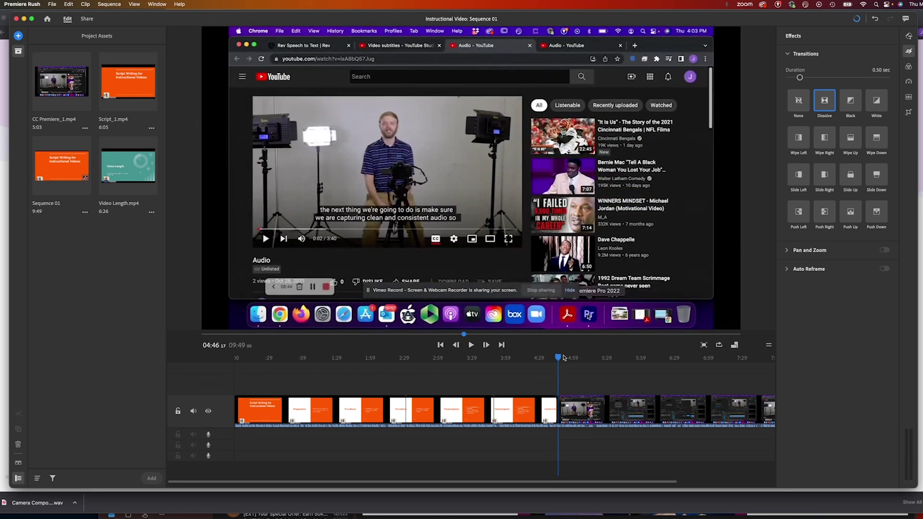
left_click(851, 102)
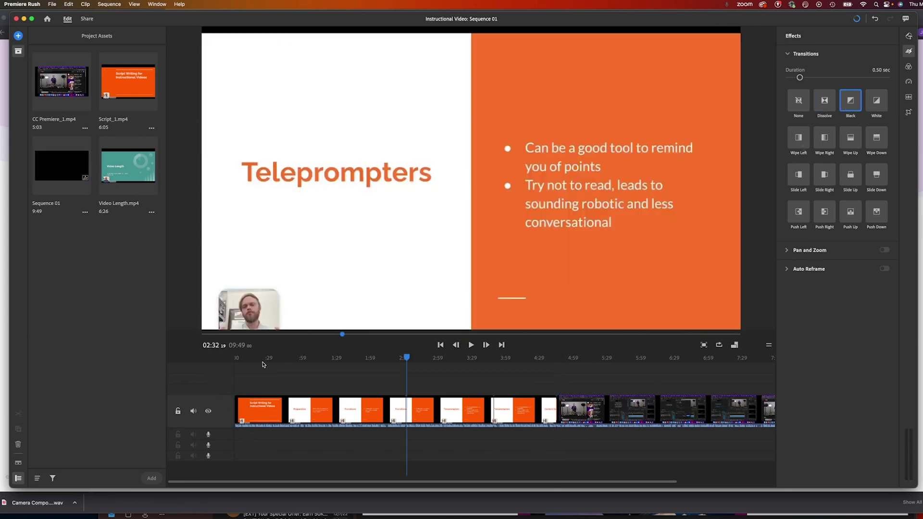
key("Home")
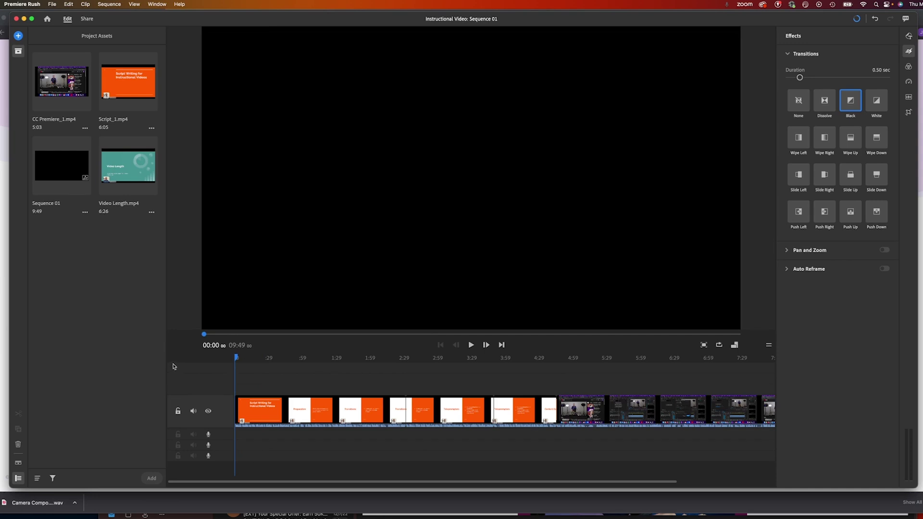
key("space")
key("space")
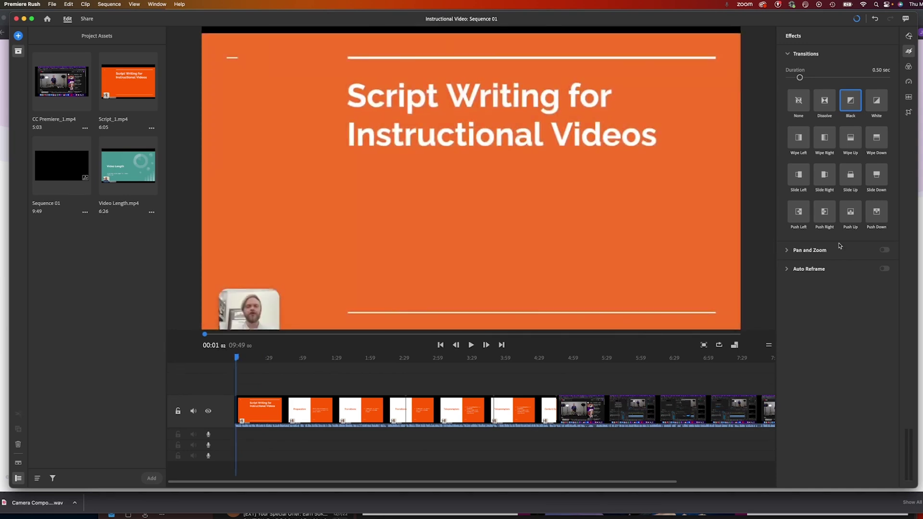
Step: Add a White transition at the sequence start and play the opening to check the fade
left_click_drag(882, 104, 243, 410)
left_click_drag(237, 358, 215, 359)
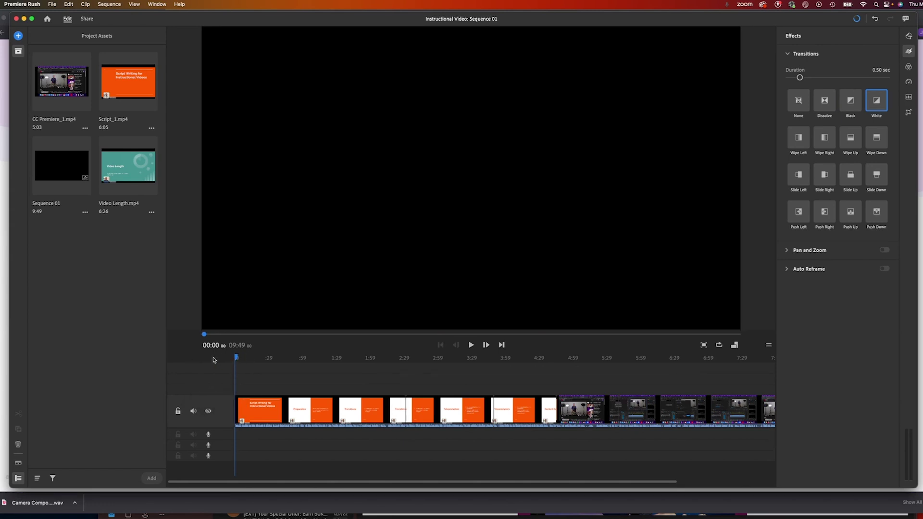
key("space")
key("space")
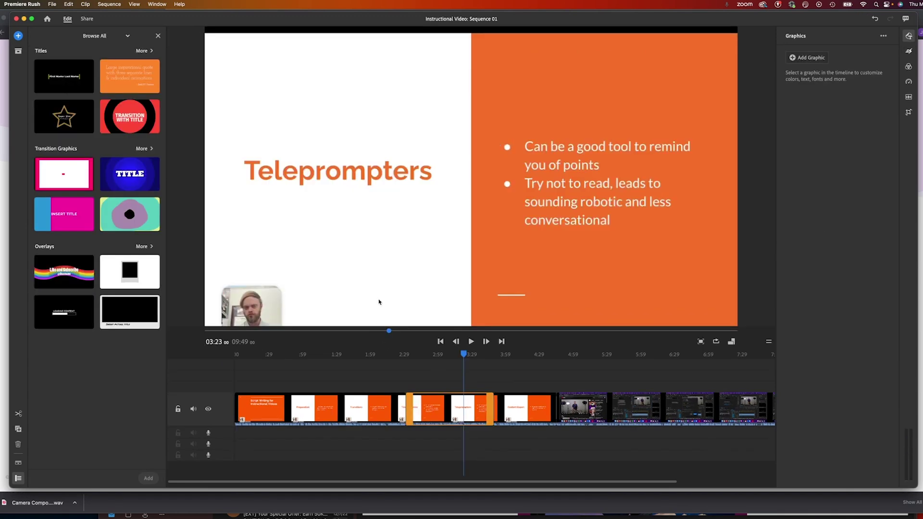
Step: Preview Script_1 in the project assets and layer it on a track above the main sequence
left_click(18, 51)
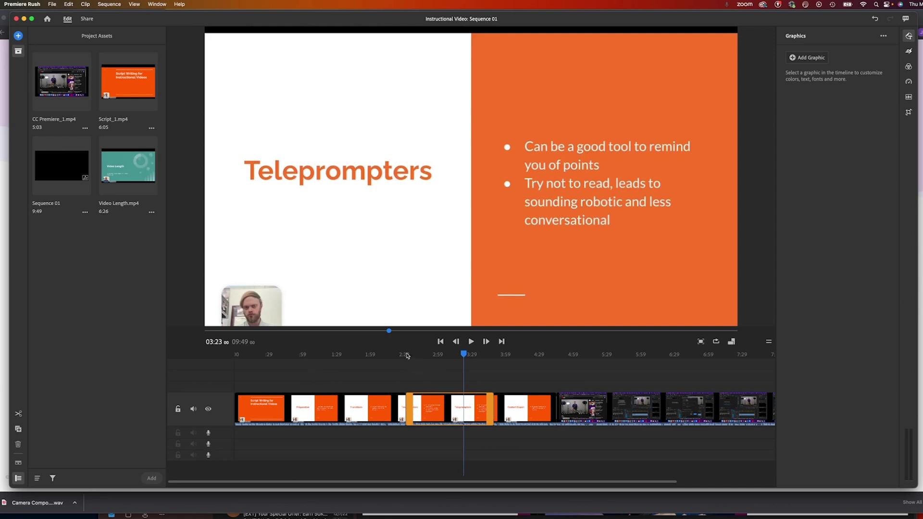
mouse_move(408, 356)
left_mouse_down()
mouse_move(377, 354)
mouse_move(398, 356)
left_mouse_up()
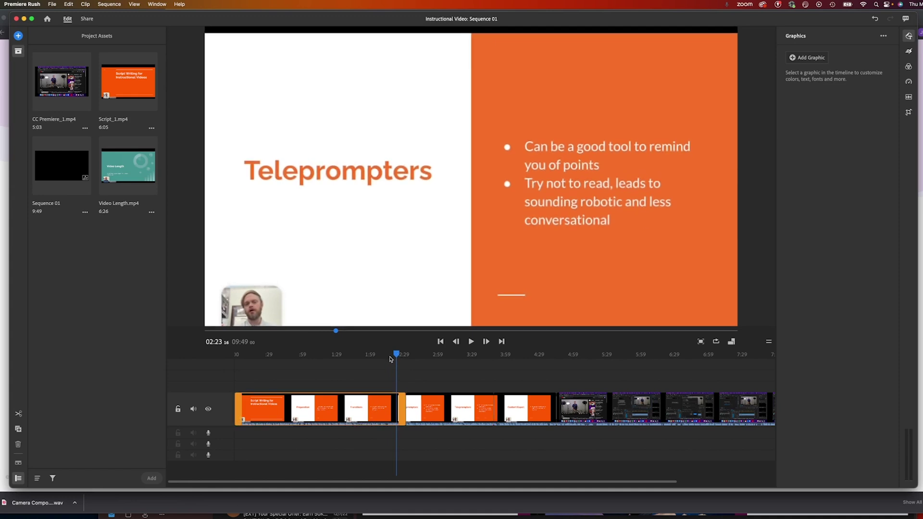
left_click(135, 105)
mouse_move(338, 331)
left_mouse_down()
mouse_move(366, 332)
mouse_move(322, 331)
left_mouse_up()
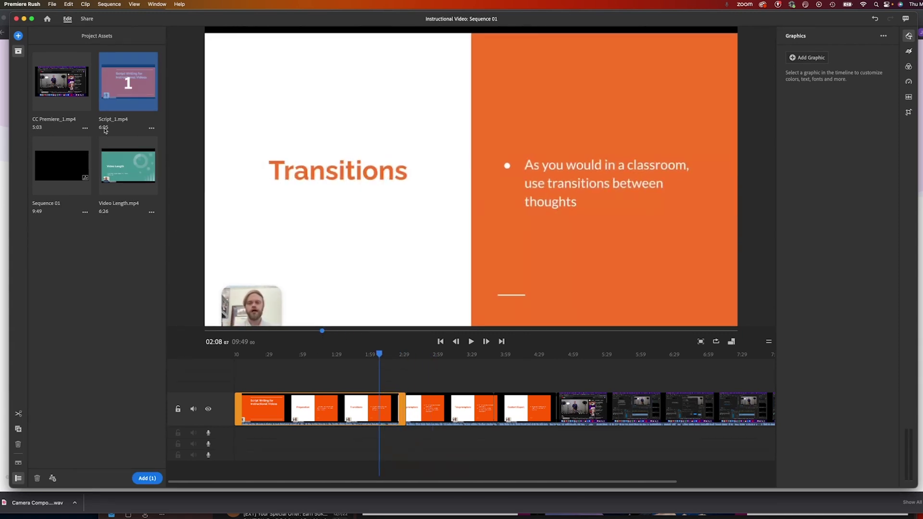
left_click(133, 104)
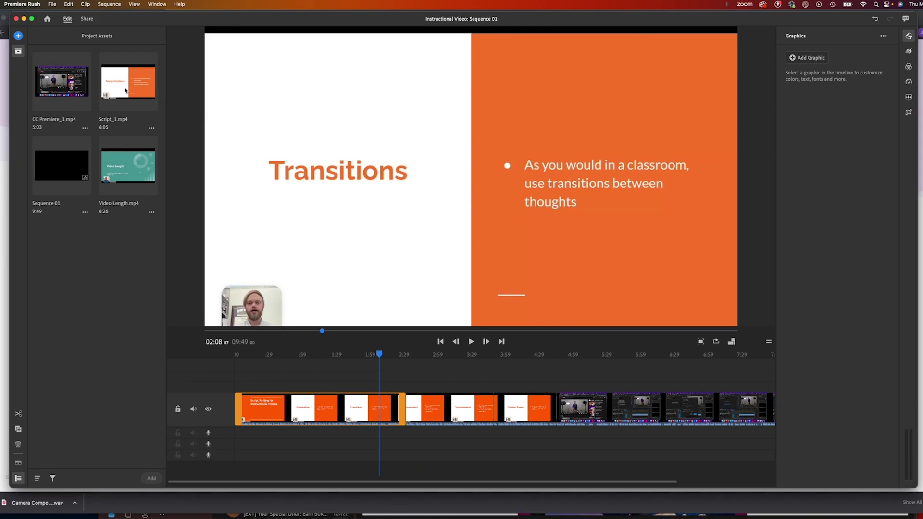
left_click_drag(126, 90, 170, 128)
left_click_drag(289, 310, 315, 385)
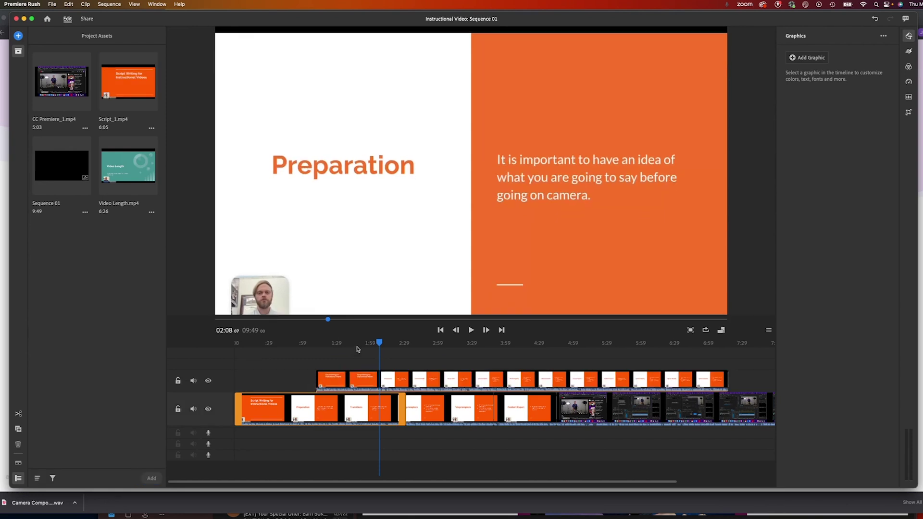
Step: Play back the Script_1 overlay, then layer Video Length on a new top track
left_click_drag(287, 343, 310, 345)
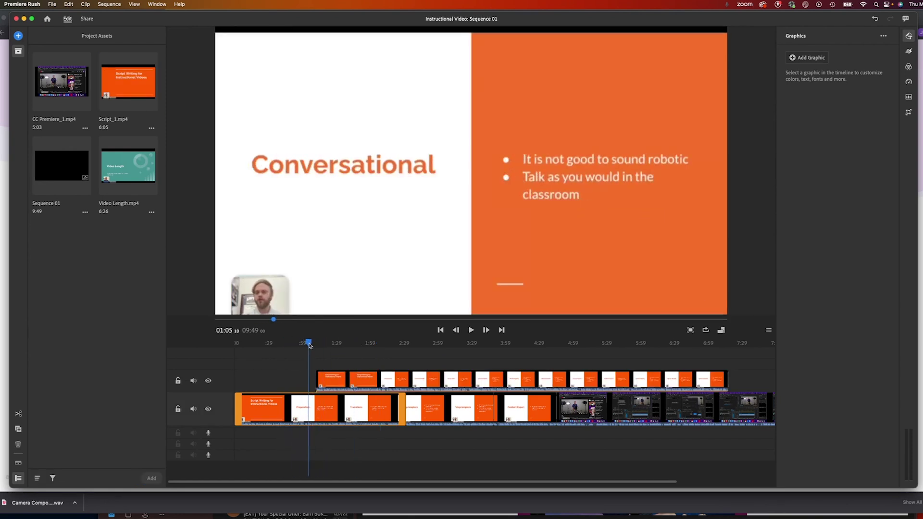
key("space")
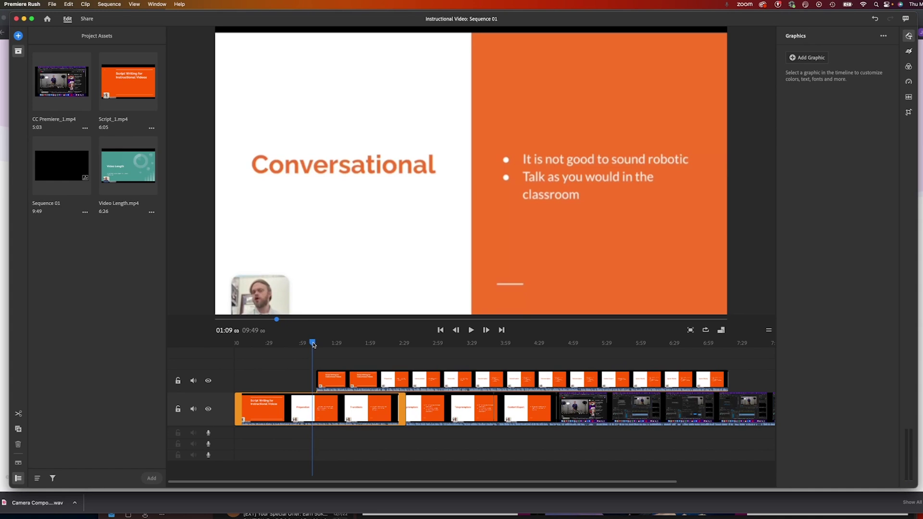
key("space")
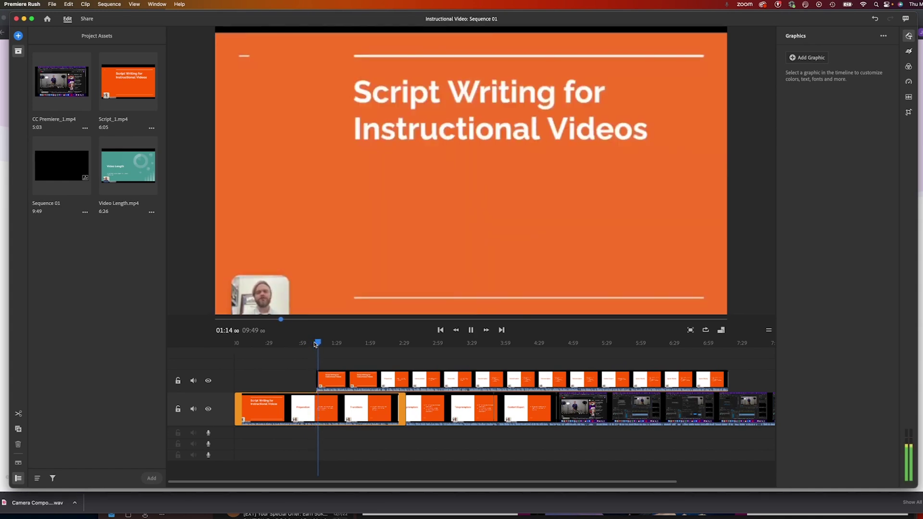
mouse_move(308, 344)
left_mouse_down()
mouse_move(236, 348)
mouse_move(338, 356)
mouse_move(302, 359)
left_mouse_up()
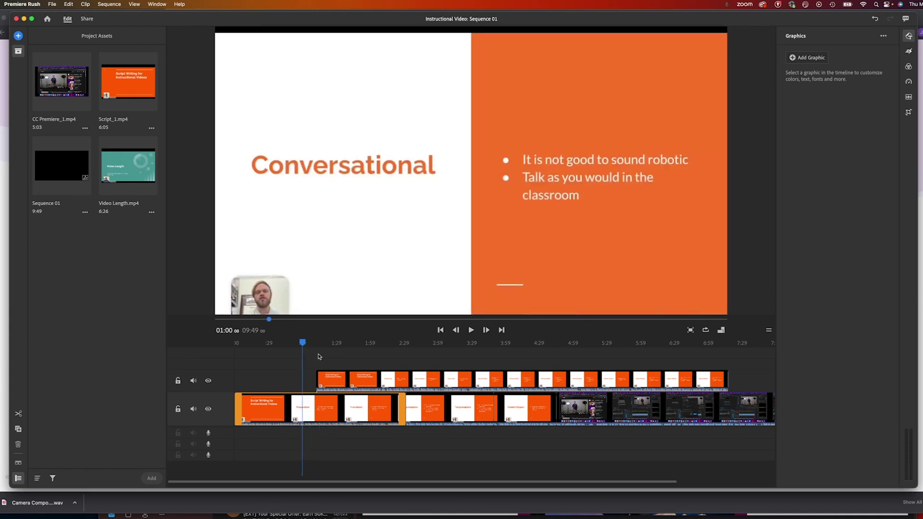
left_click_drag(150, 173, 323, 336)
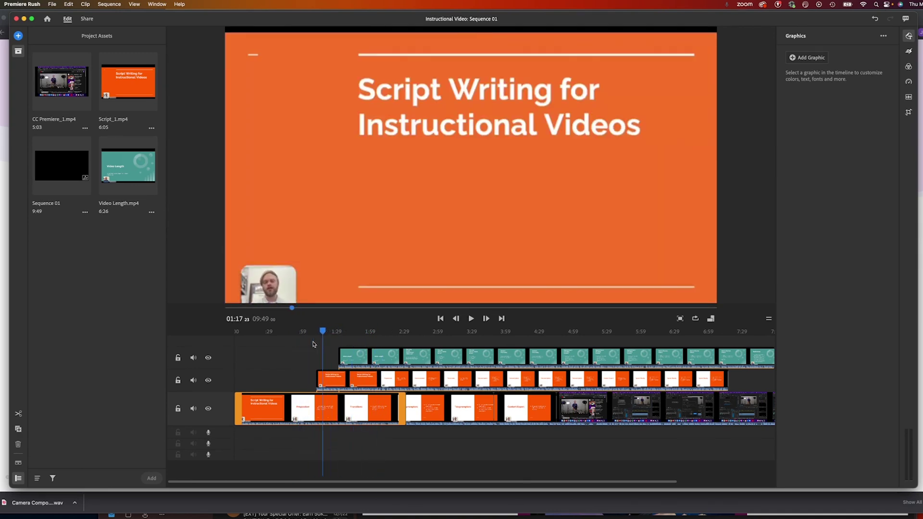
left_click(359, 357)
Step: Delete the Video Length and Script_1 overlay clips and bring up the add-media choices
key("Delete")
left_click(366, 379)
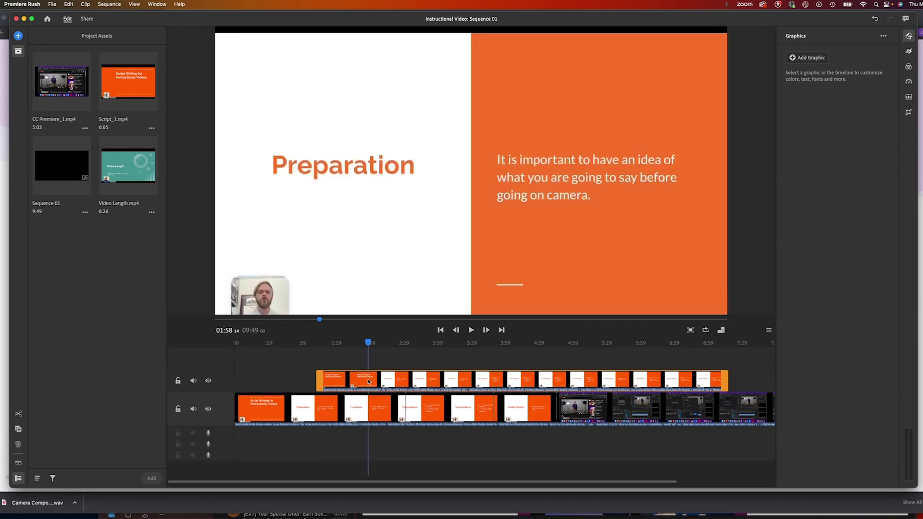
key("Delete")
left_click(19, 36)
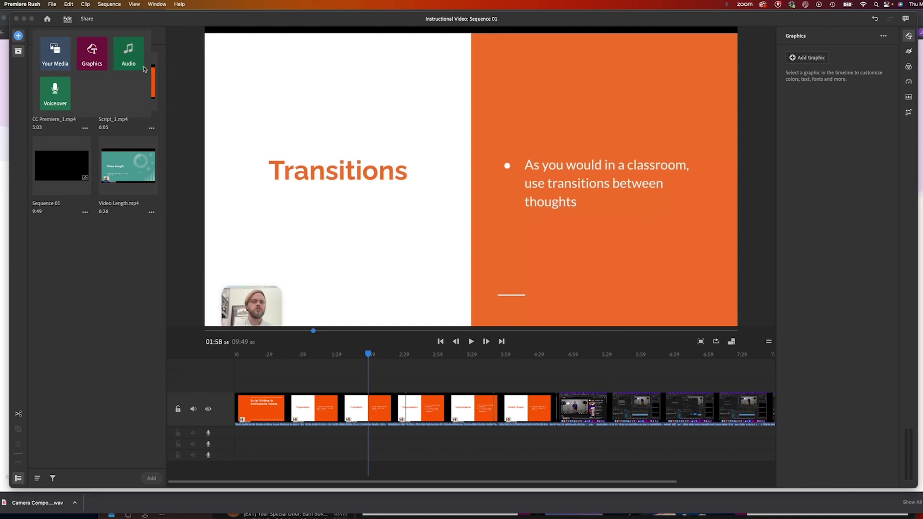
Step: Record a short voiceover at the sequence start, allowing microphone access, and play it back
left_click(57, 101)
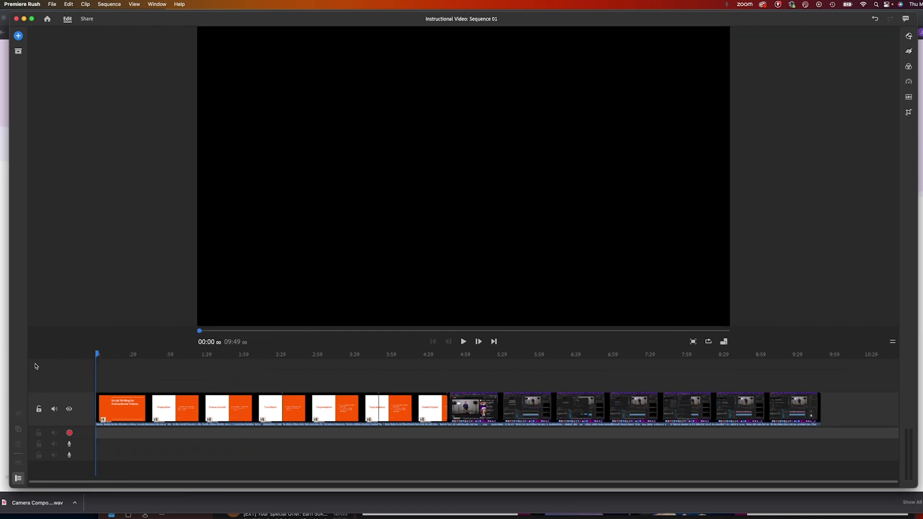
left_click(69, 433)
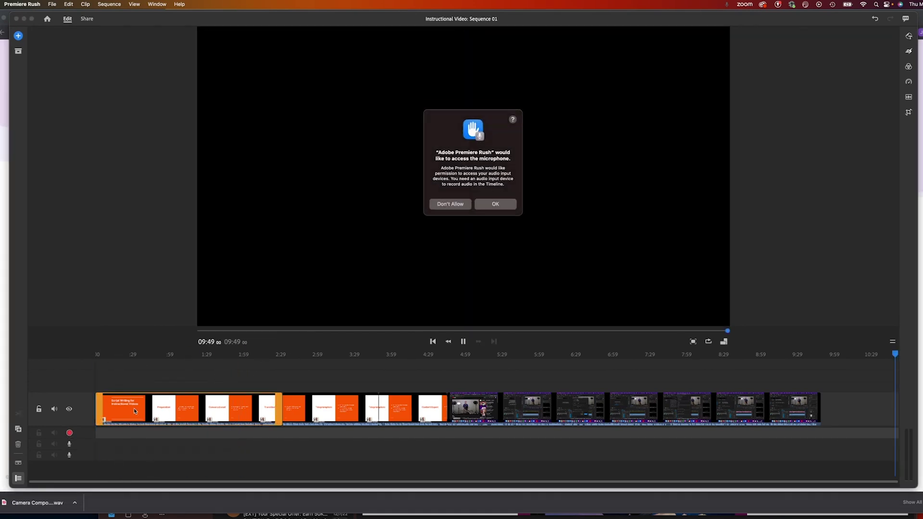
left_click(495, 204)
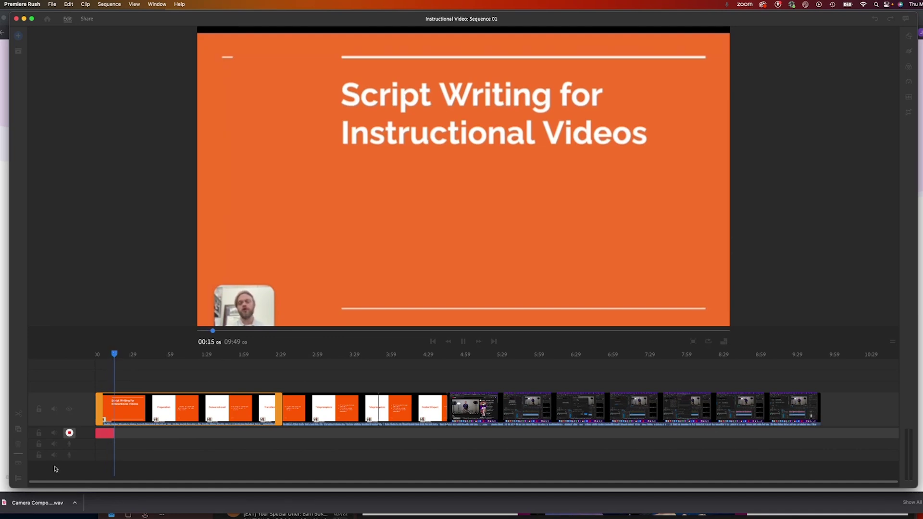
key("space")
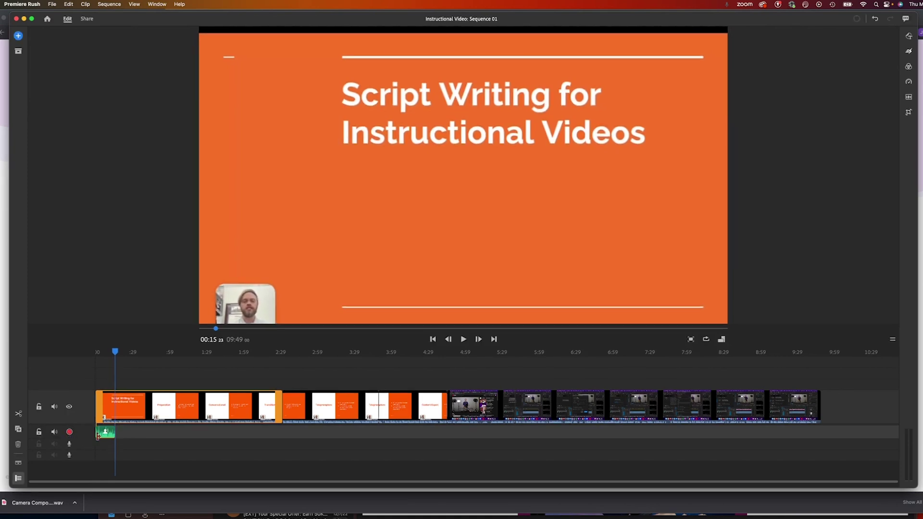
left_click_drag(114, 363, 70, 355)
key("space")
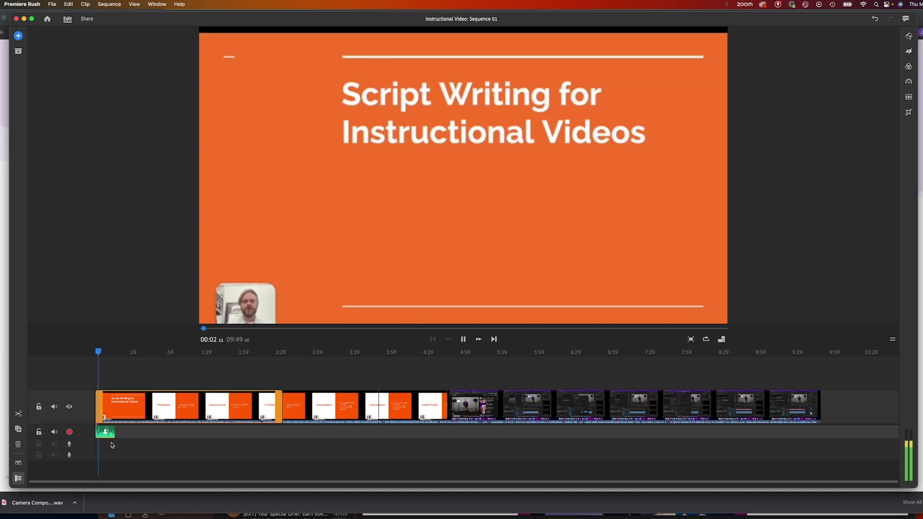
left_click_drag(106, 378, 82, 361)
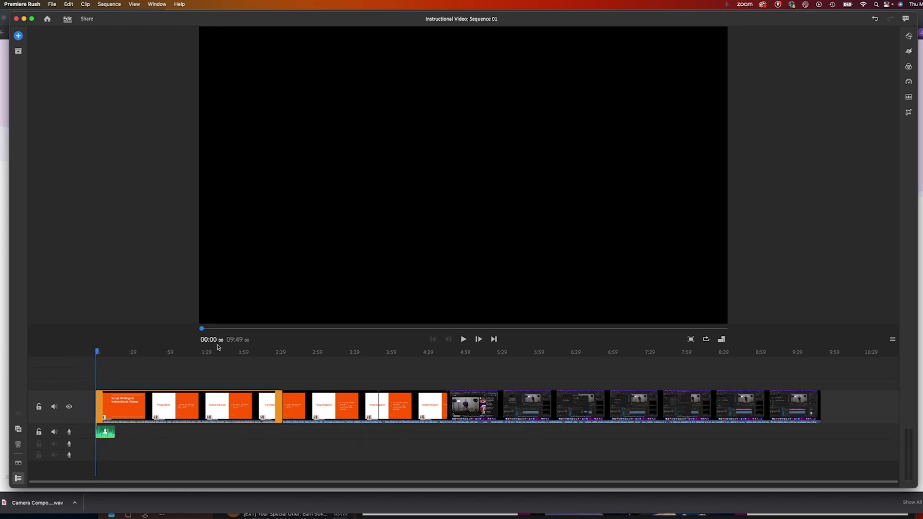
left_click(323, 354)
Step: Open the Share export settings and clear the default Sequence 01 file name
left_click(425, 355)
left_click_drag(437, 360, 93, 361)
left_click(52, 4)
left_click(52, 4)
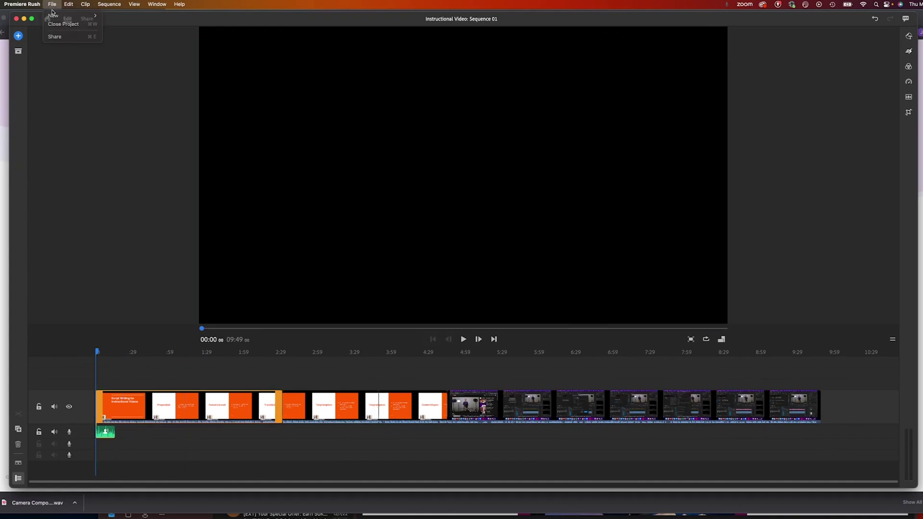
left_click(87, 18)
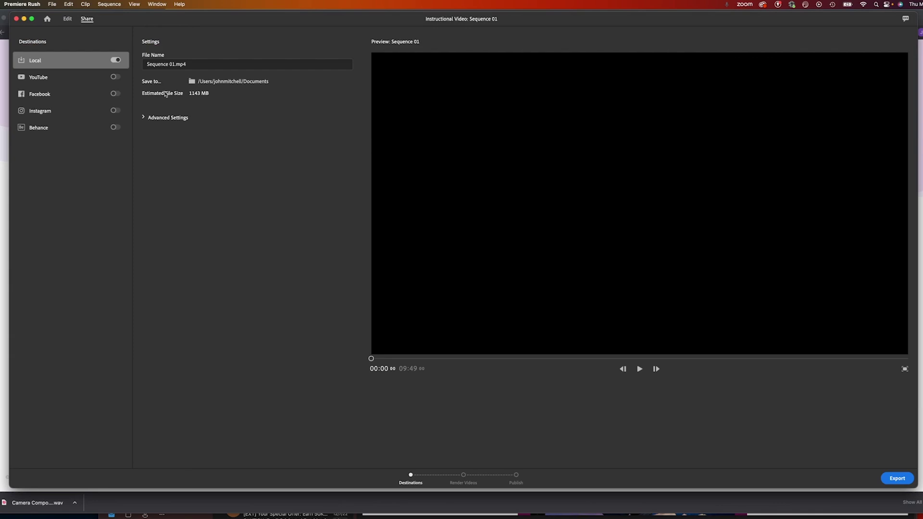
left_click(172, 64)
key("super+a")
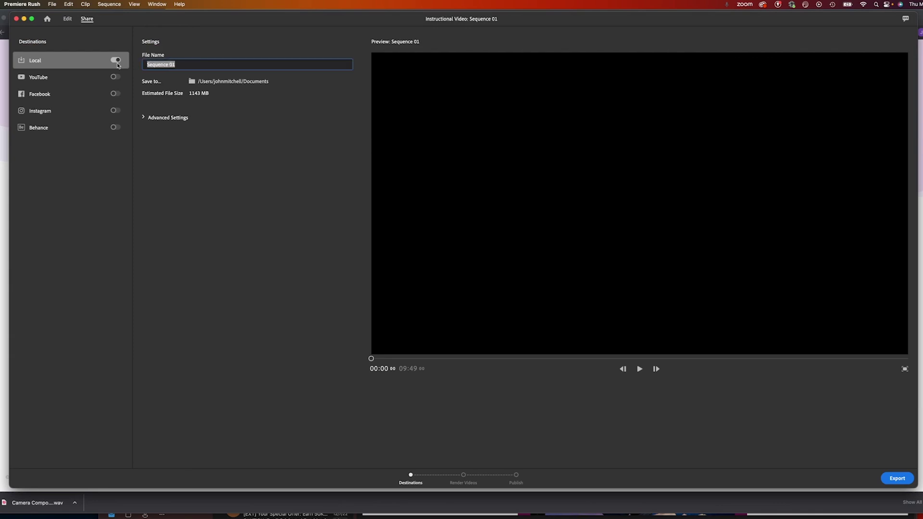
key("BackSpace")
Step: Export the Instructional Video sequence to a local file
left_click(897, 478)
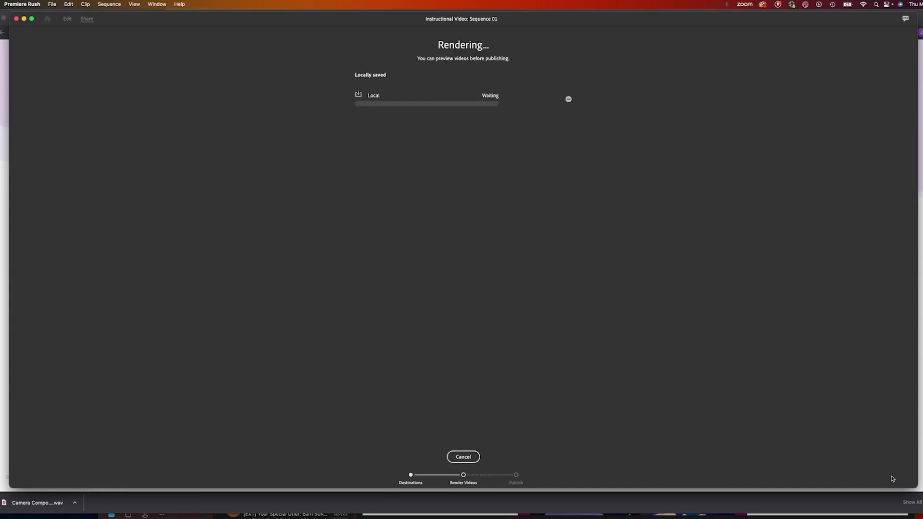